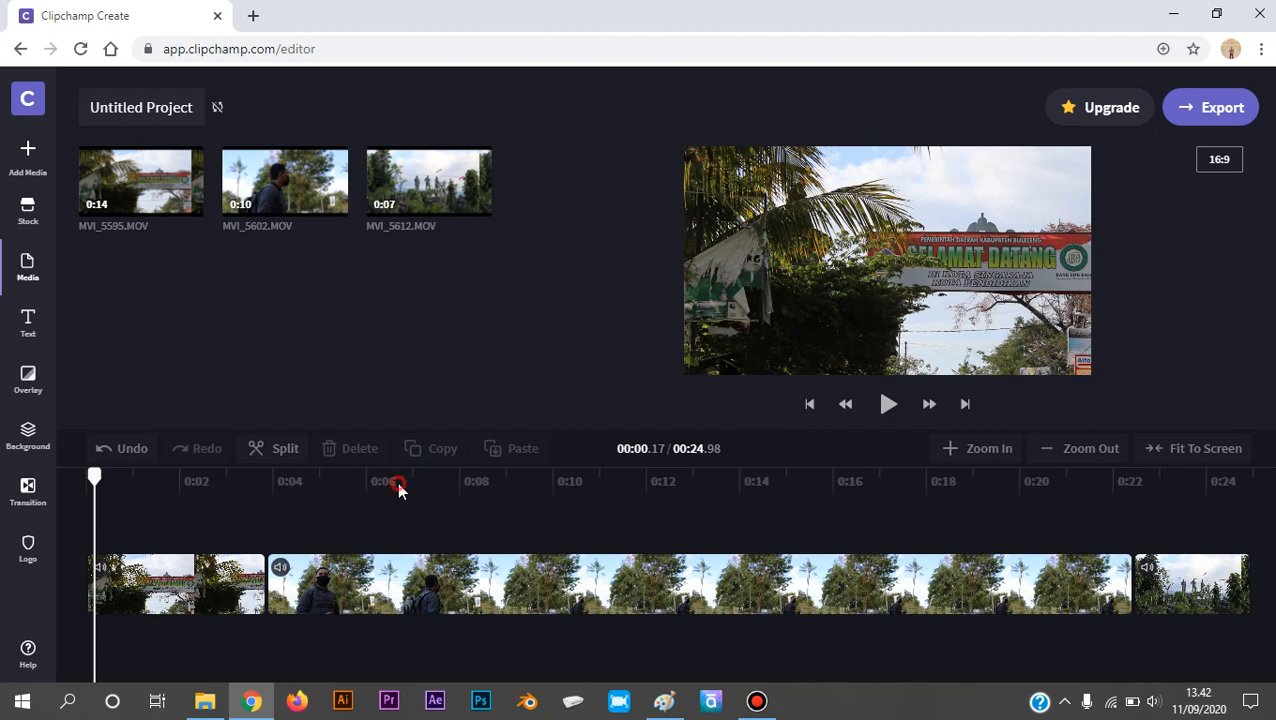
# Browse the available transitions and add Wipe Down between the first and second clips on the timeline.
pyautogui.click(397, 481)
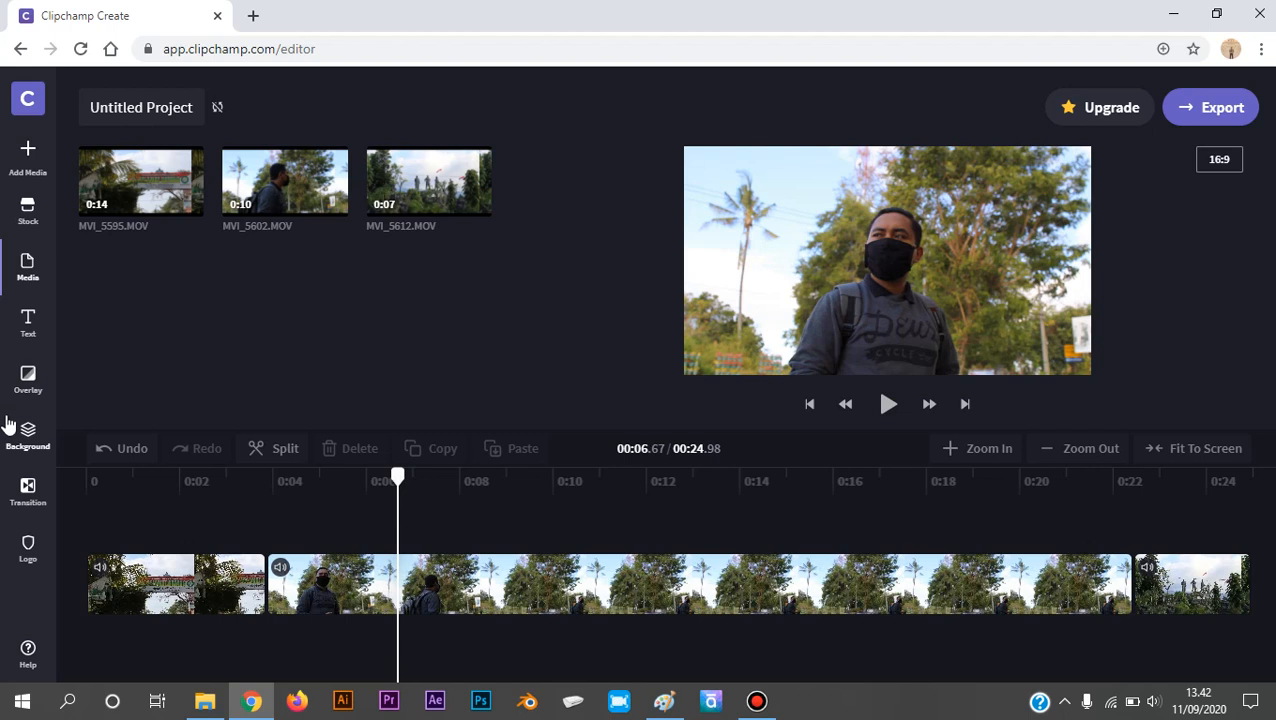
pyautogui.click(27, 492)
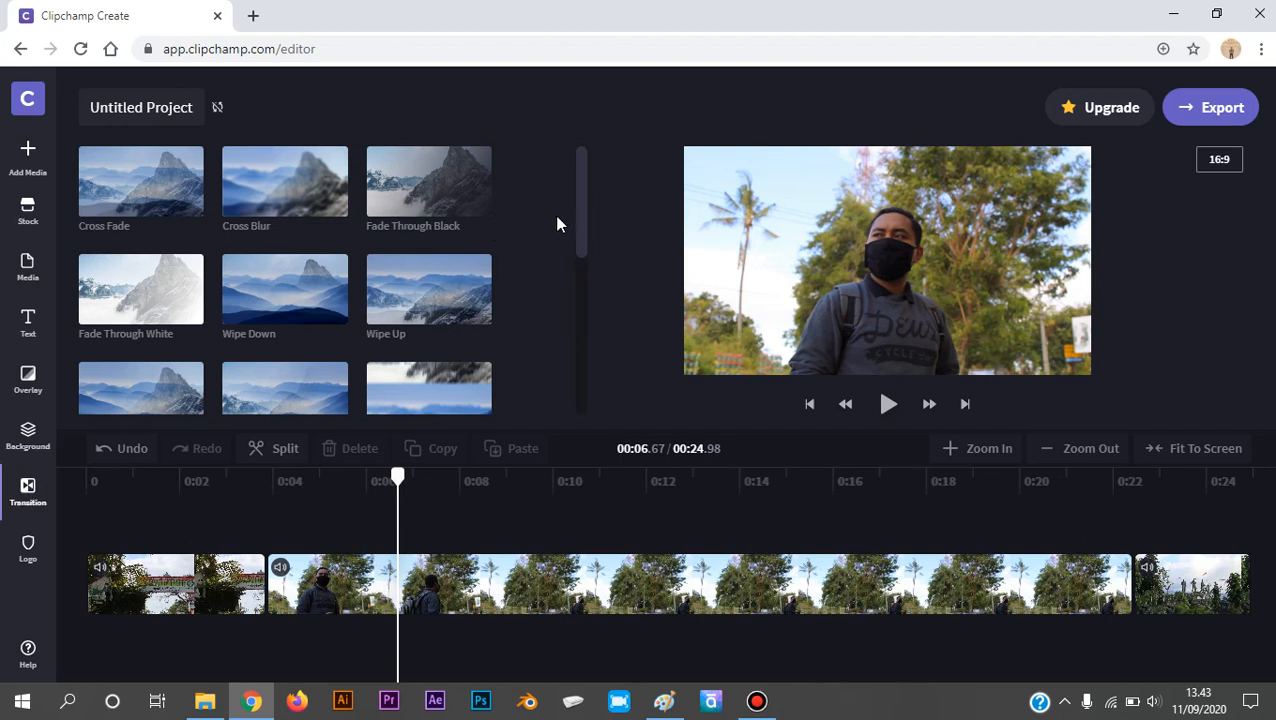
pyautogui.scroll(-2, 558, 224)
pyautogui.scroll(-2, 558, 224)
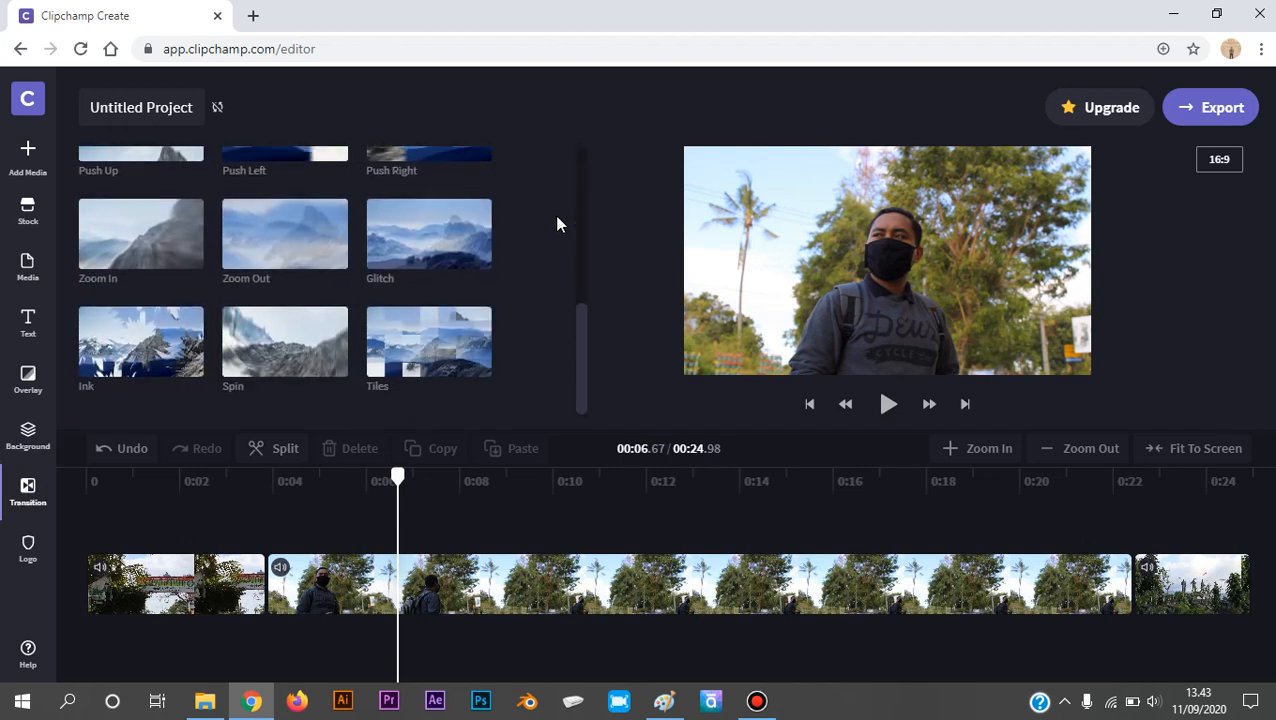
pyautogui.scroll(5, 558, 224)
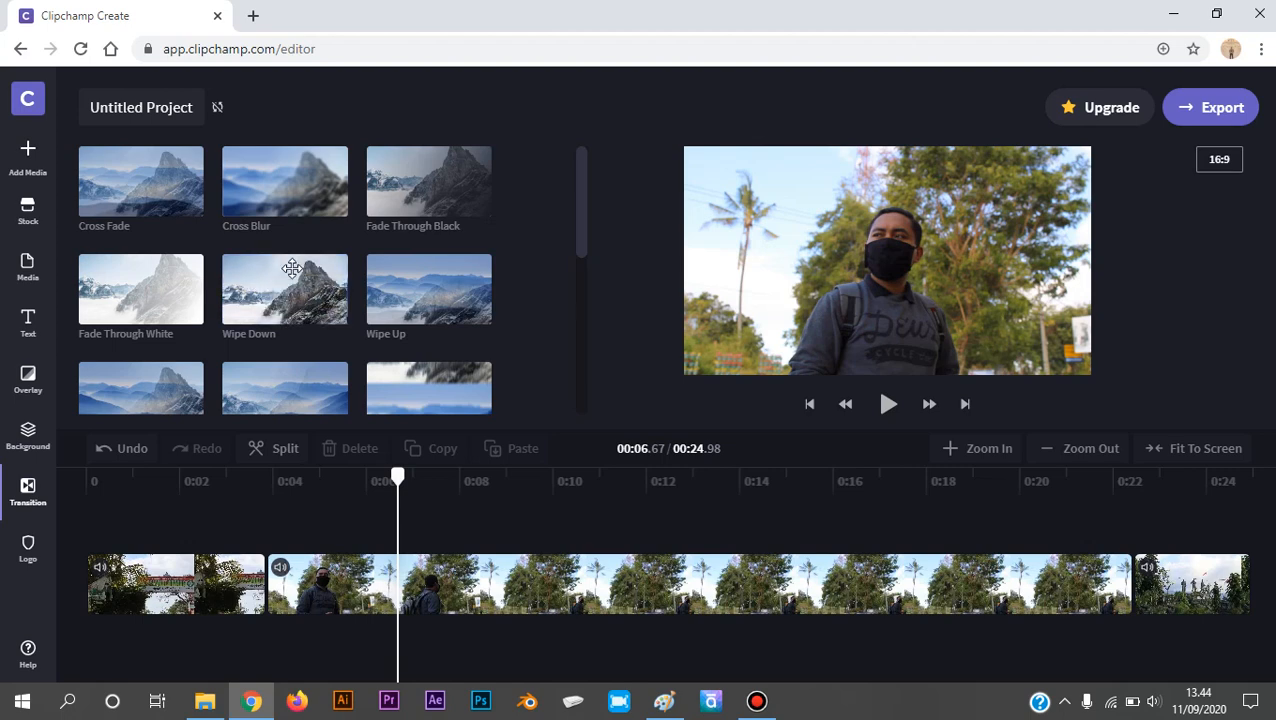
pyautogui.scroll(-4, 538, 263)
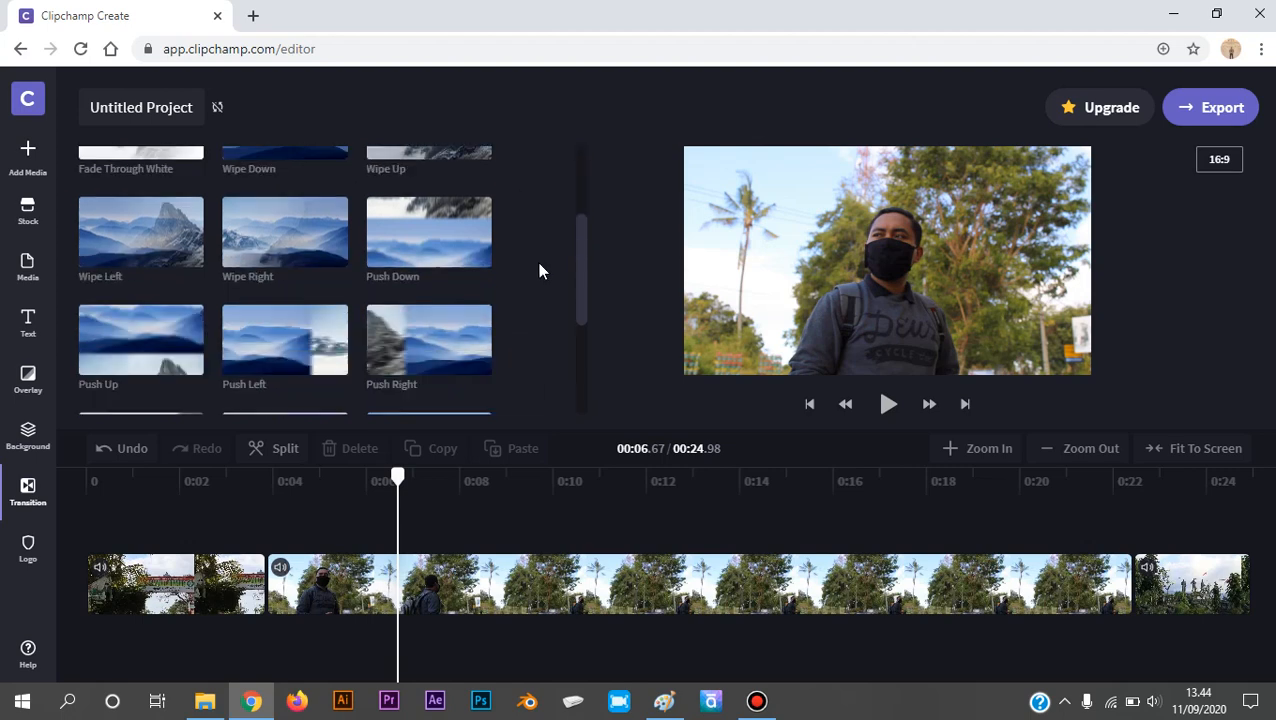
pyautogui.scroll(2, 537, 262)
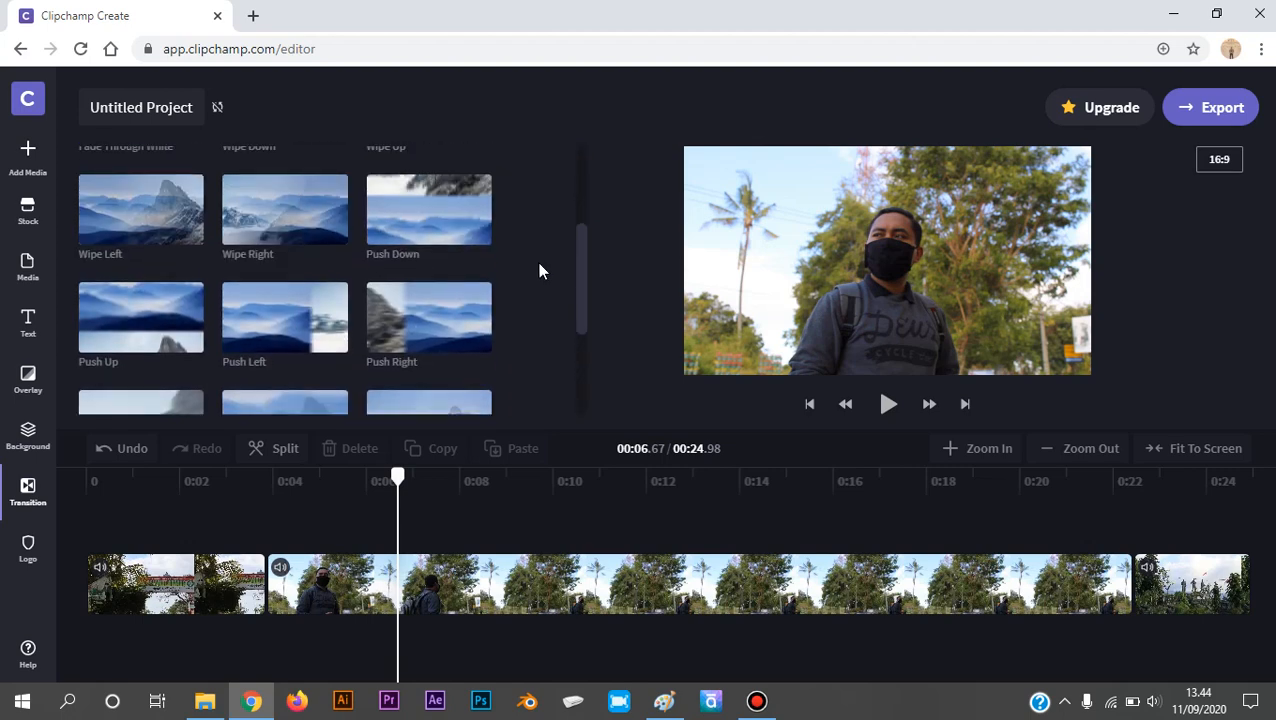
pyautogui.scroll(2, 537, 262)
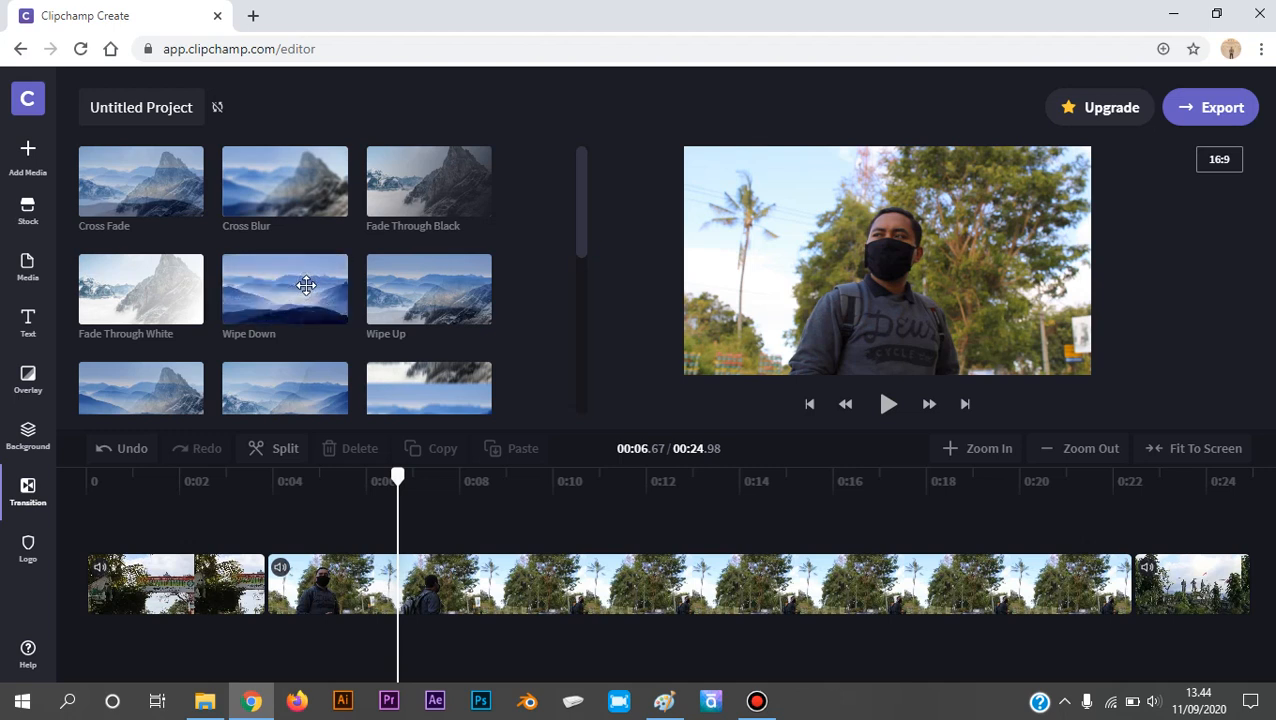
pyautogui.moveTo(307, 285)
pyautogui.mouseDown()
pyautogui.moveTo(285, 441)
pyautogui.moveTo(246, 558)
pyautogui.moveTo(245, 521)
pyautogui.moveTo(243, 580)
pyautogui.mouseUp()
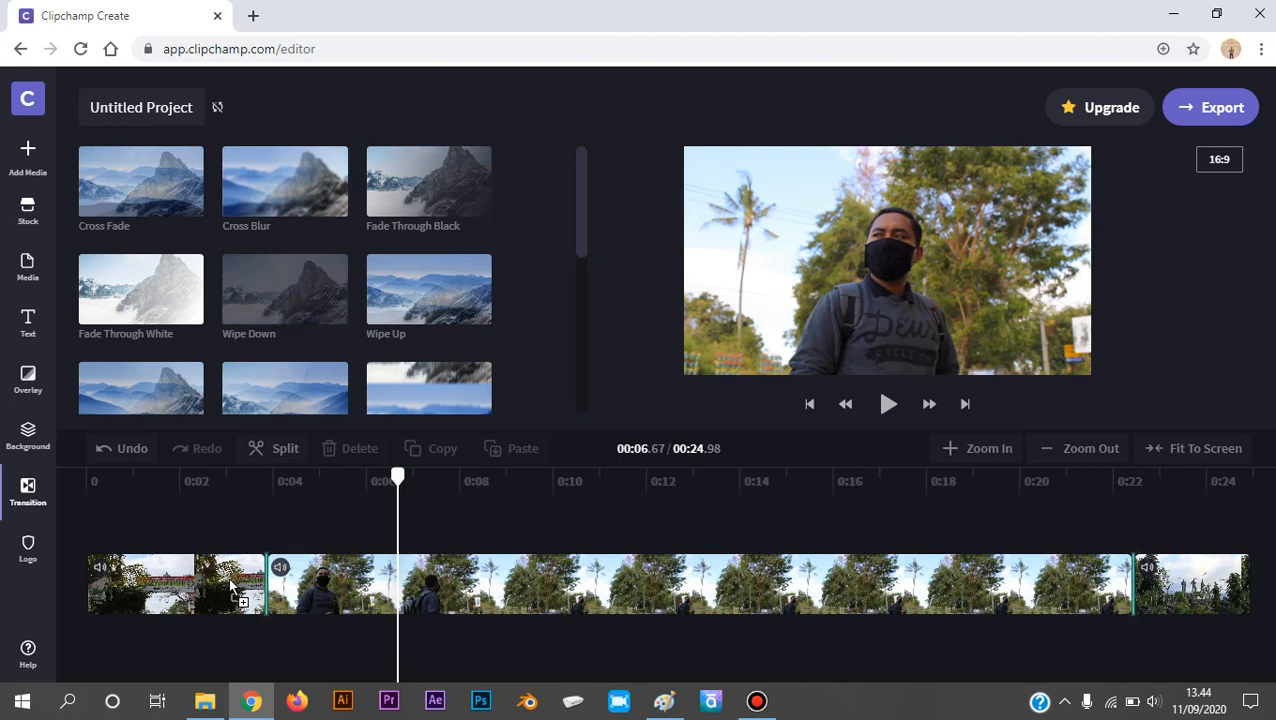
pyautogui.moveTo(229, 578); pyautogui.dragTo(231, 582)
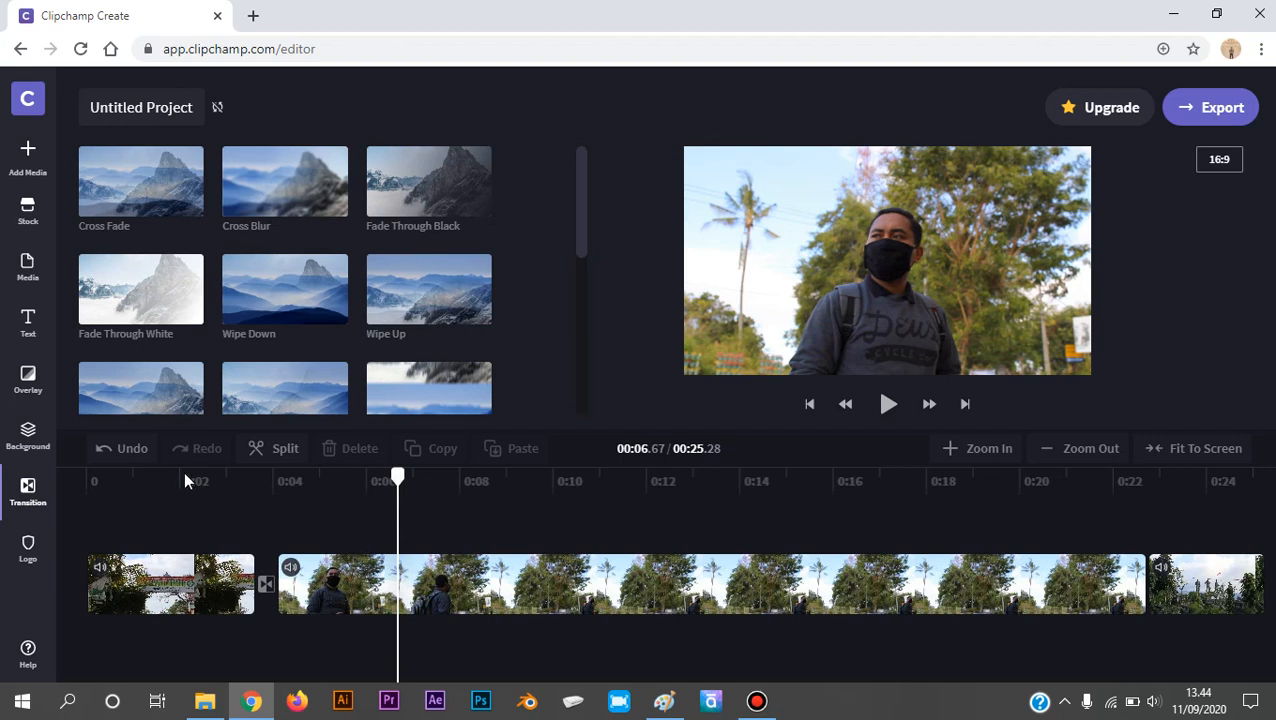
# Play back the video from about one second in to preview the transition between the first and second clips.
pyautogui.click(140, 483)
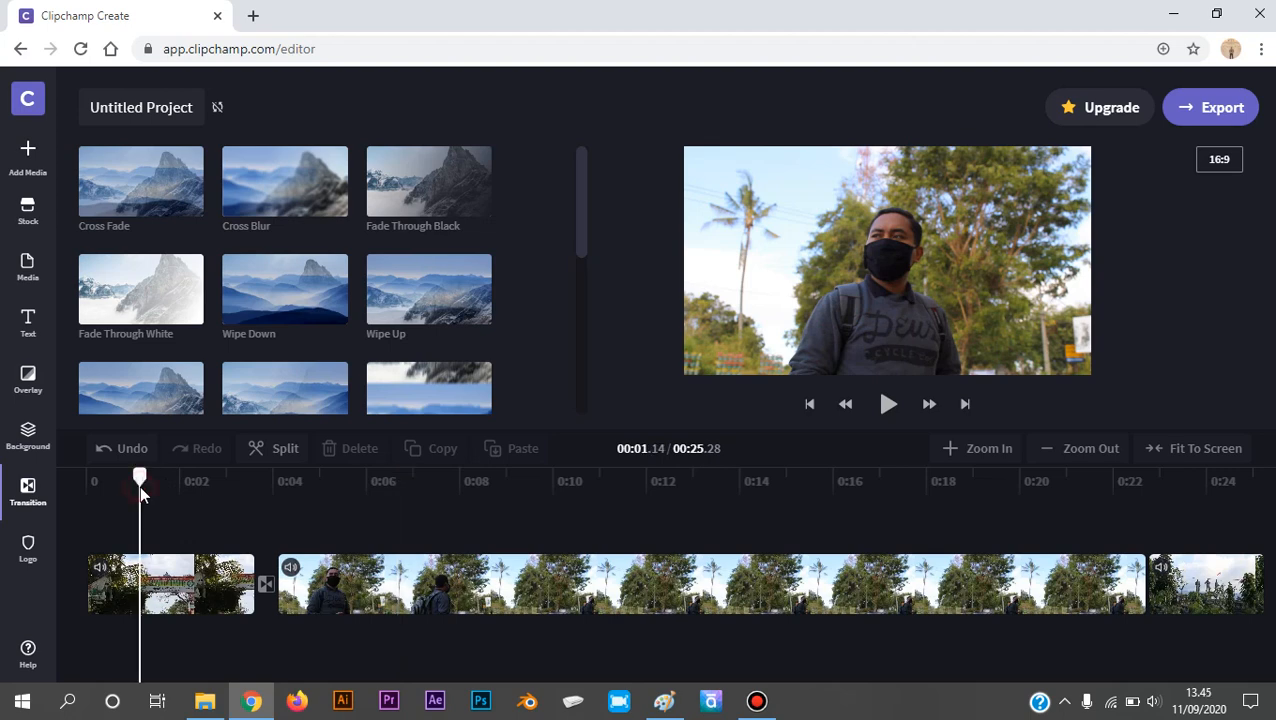
pyautogui.click(887, 405)
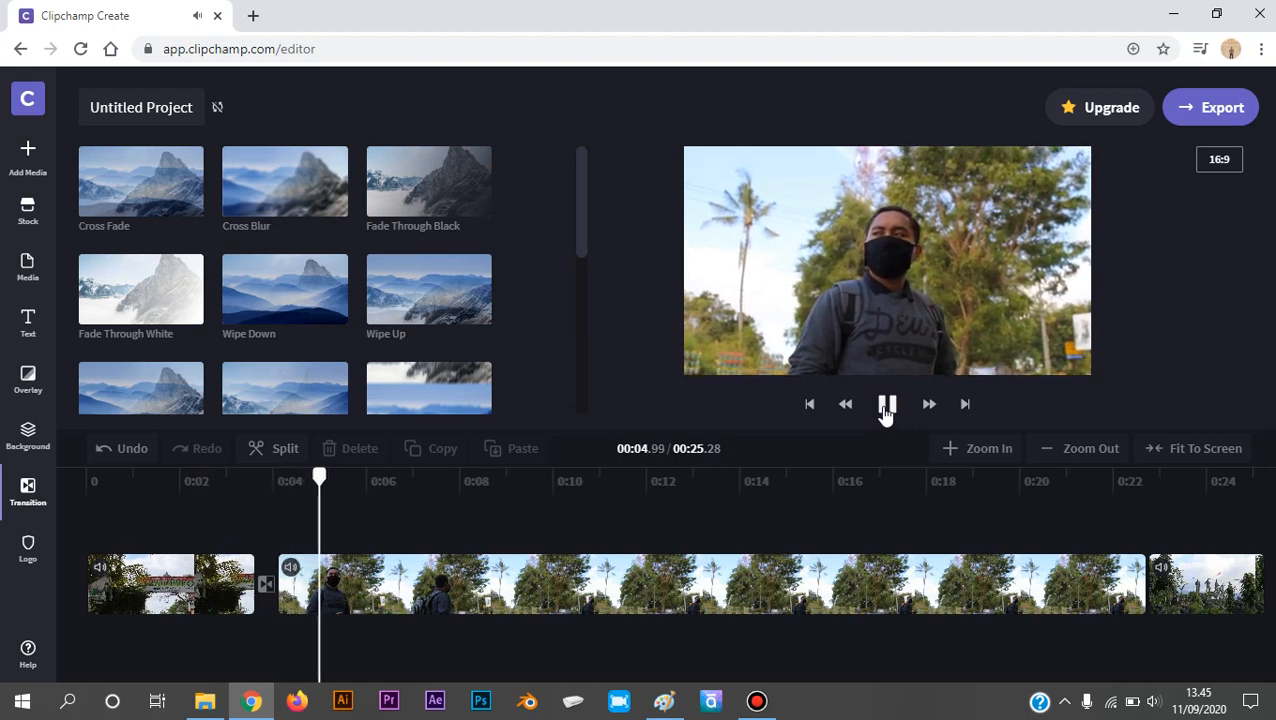
pyautogui.click(886, 408)
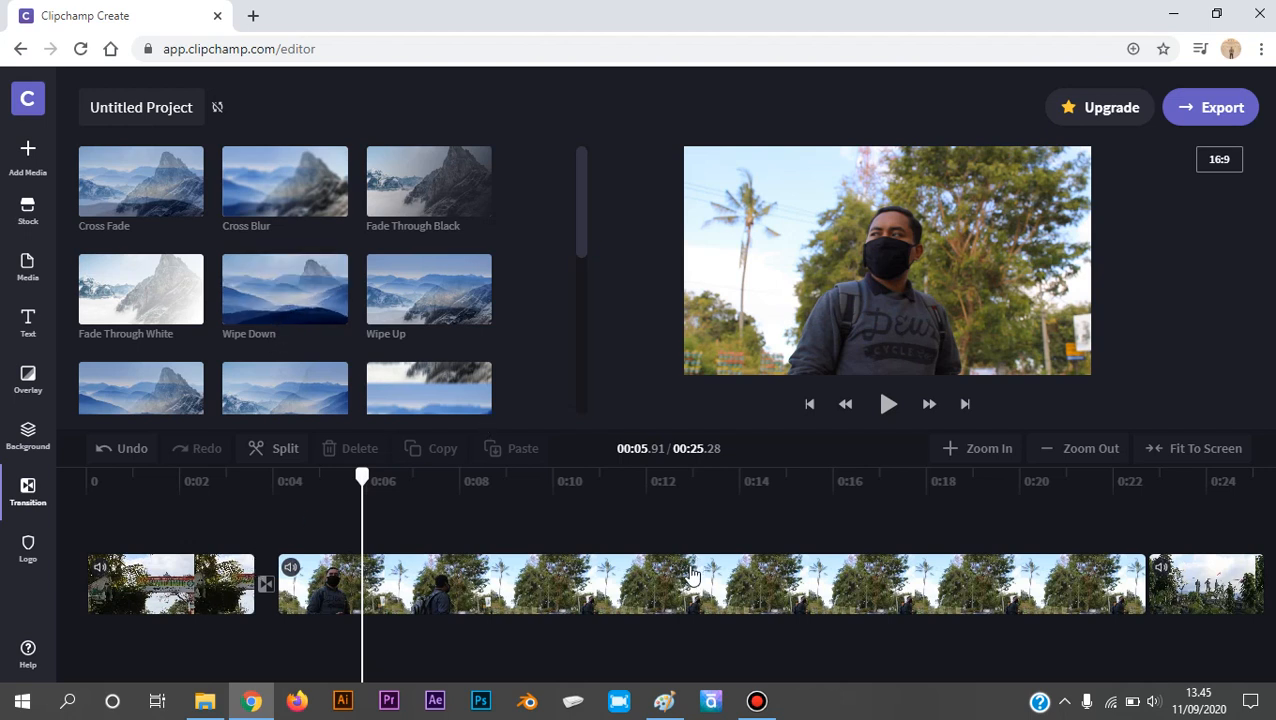
# Add the Push Down transition between the second and third clips on the timeline.
pyautogui.scroll(-1, 605, 590)
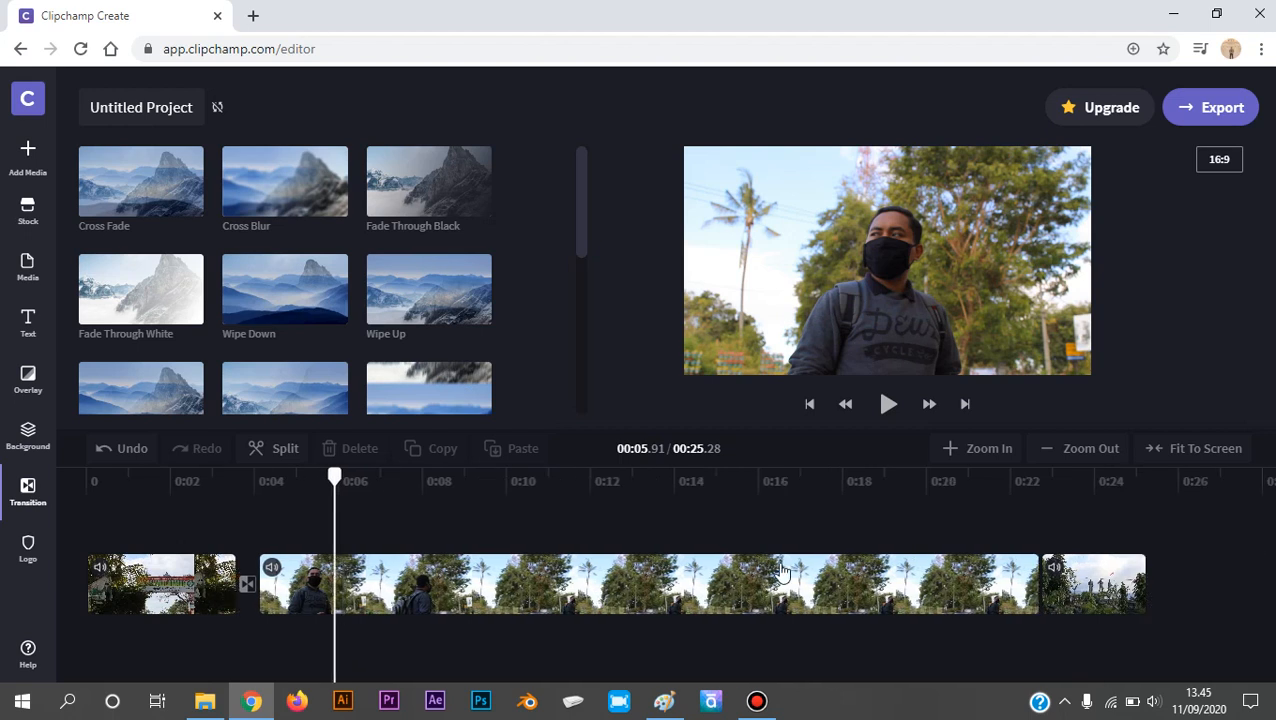
pyautogui.click(1004, 484)
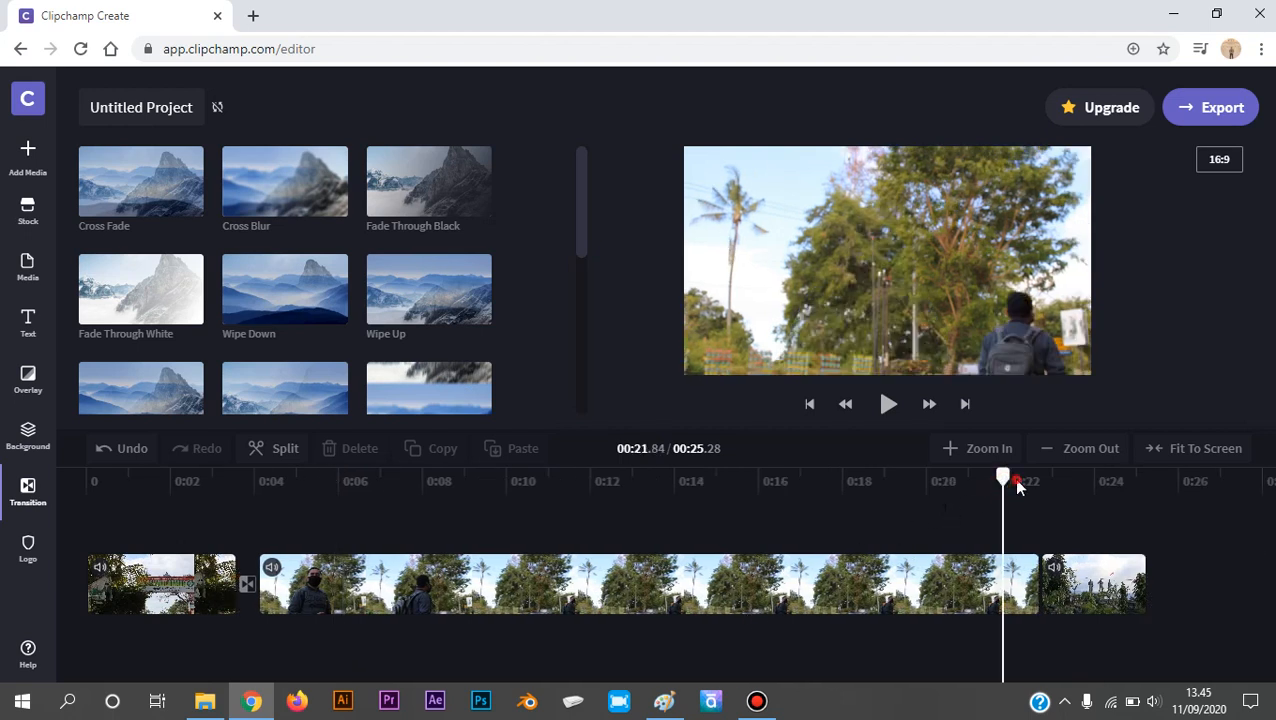
pyautogui.click(1027, 482)
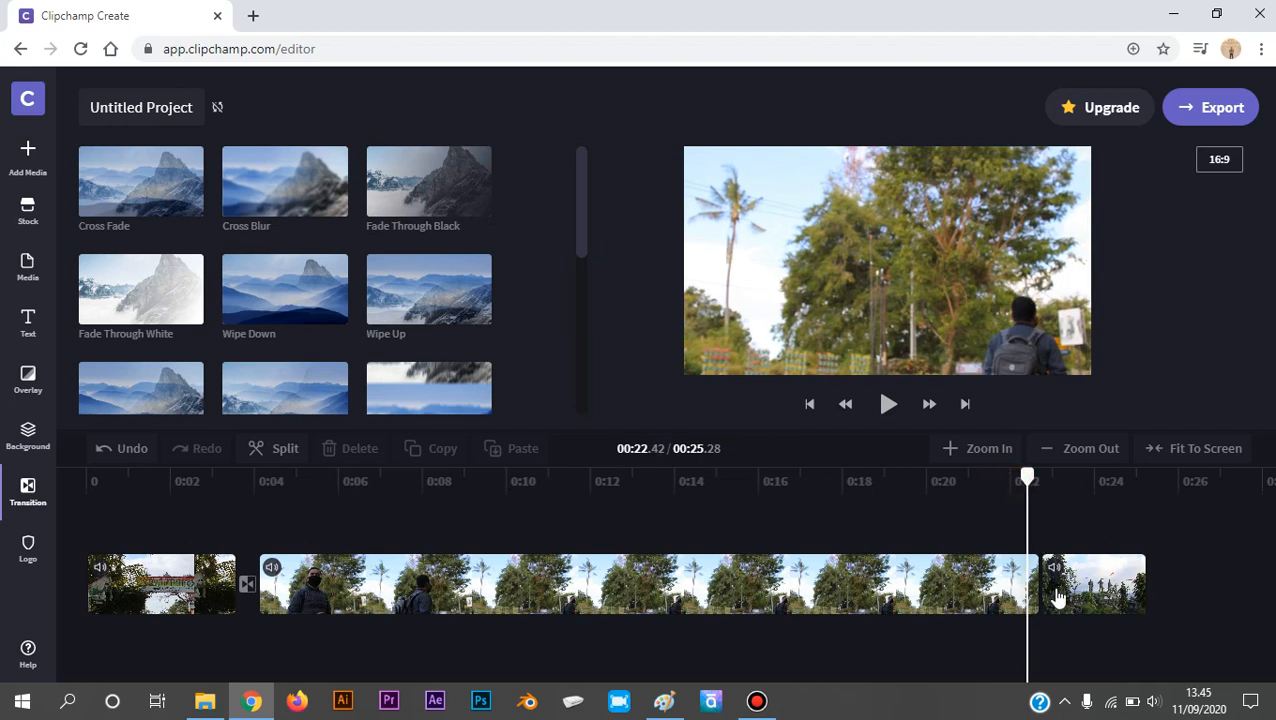
pyautogui.scroll(1, 1057, 598)
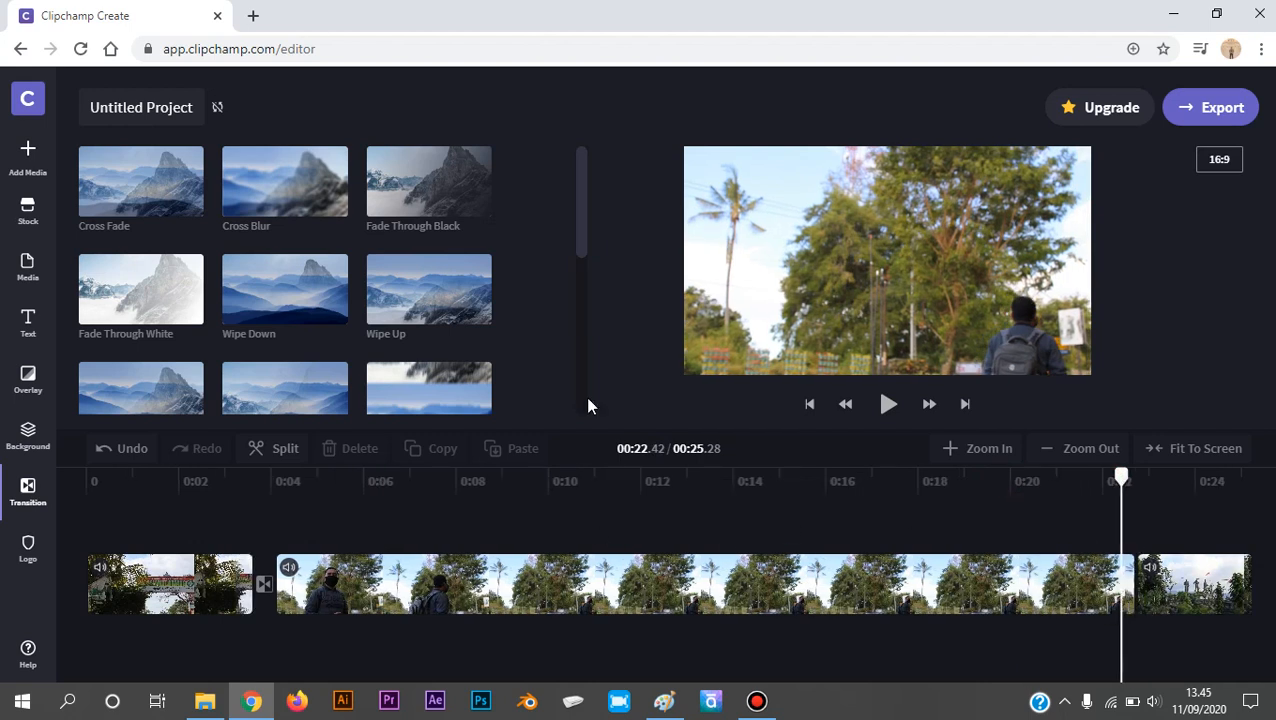
pyautogui.scroll(-1, 553, 273)
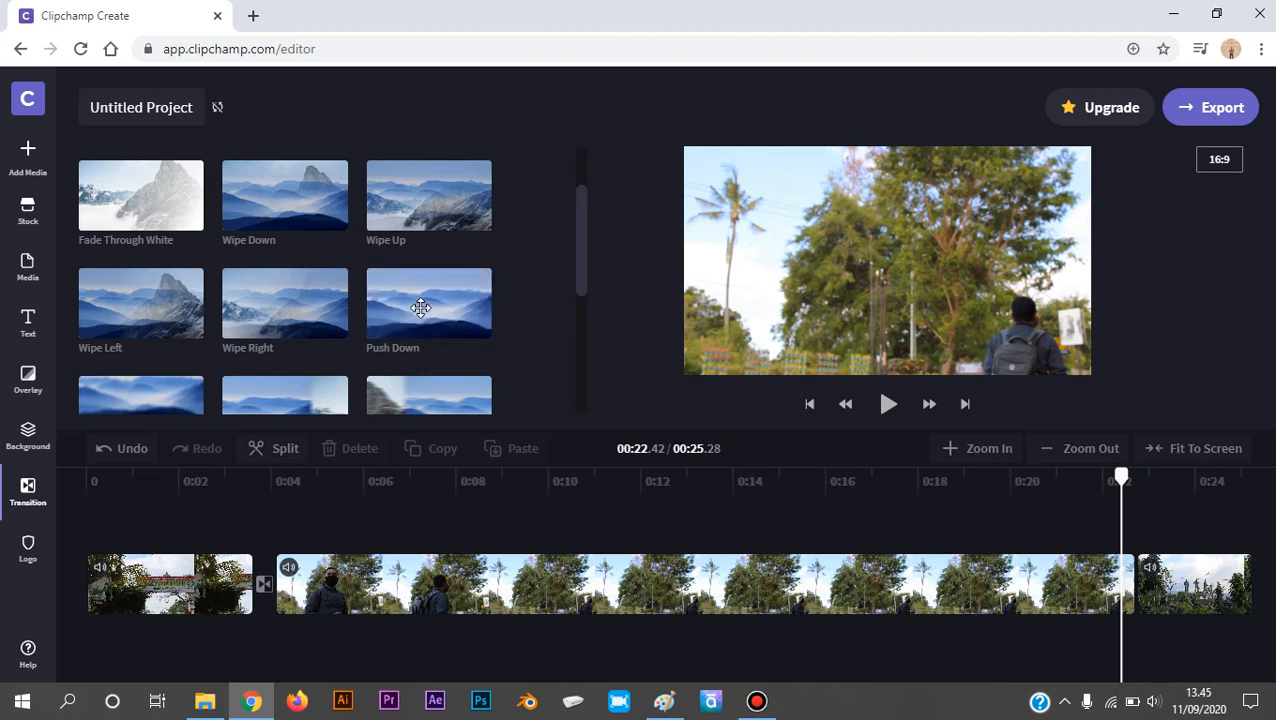
pyautogui.moveTo(420, 308); pyautogui.dragTo(1118, 584)
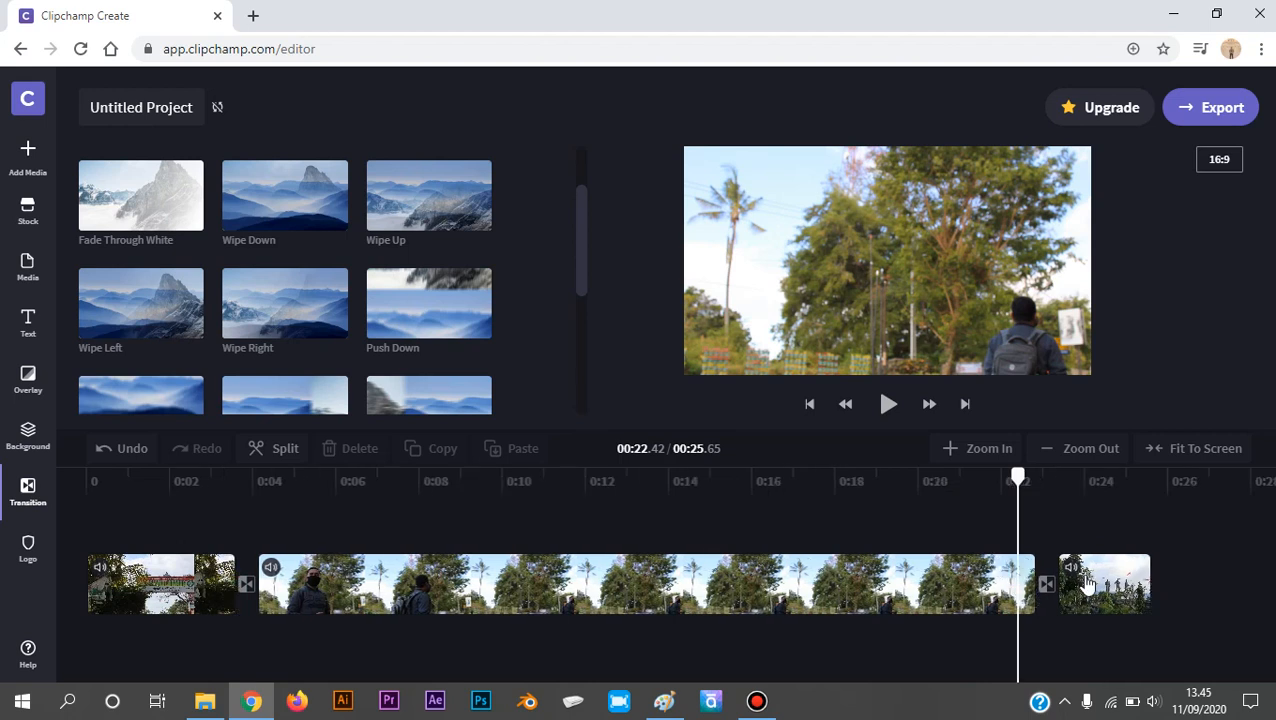
# Preview the transition between the second and third clips, starting playback shortly before the second clip ends.
pyautogui.scroll(2, 1088, 584)
pyautogui.scroll(-1, 1068, 579)
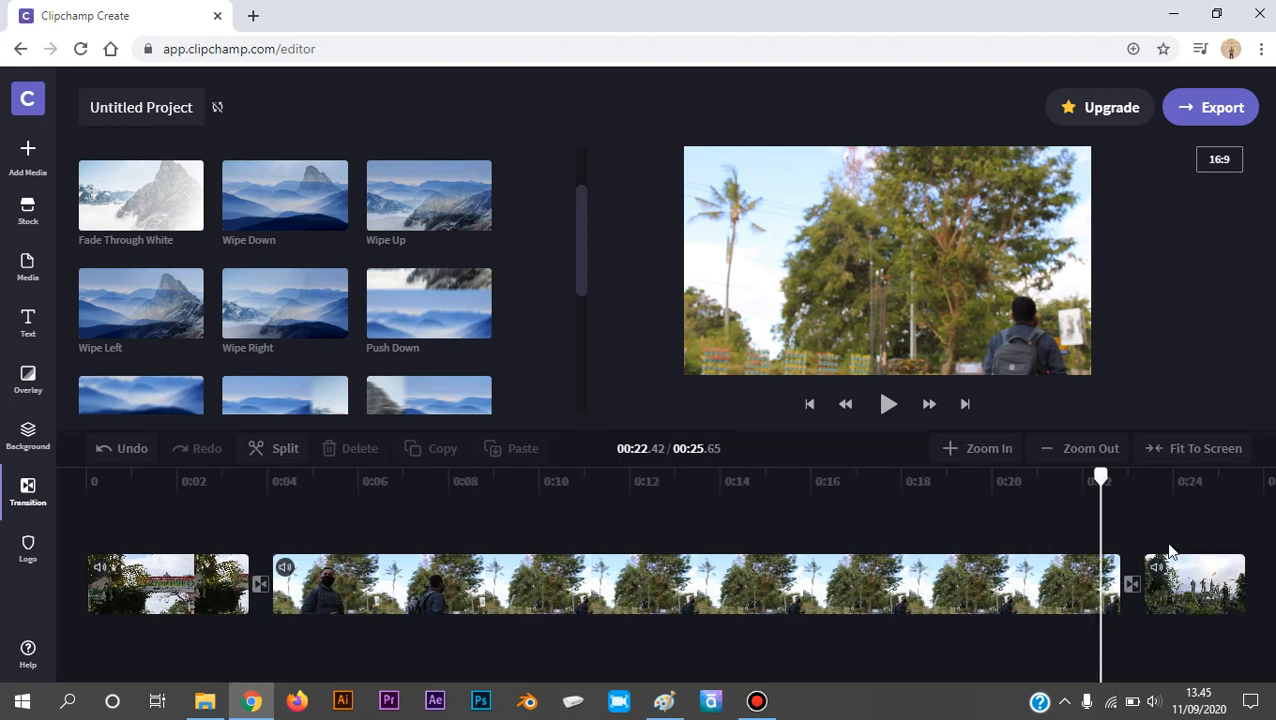
pyautogui.moveTo(1100, 477); pyautogui.dragTo(1072, 478)
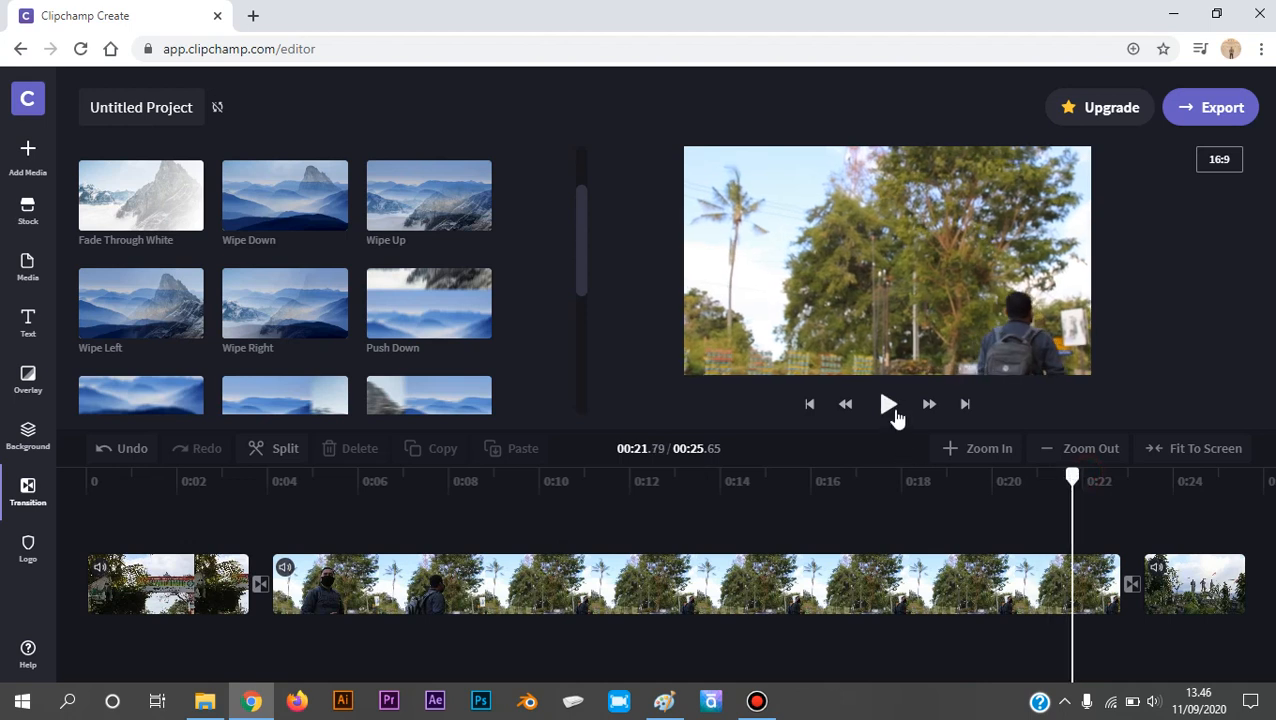
pyautogui.click(895, 414)
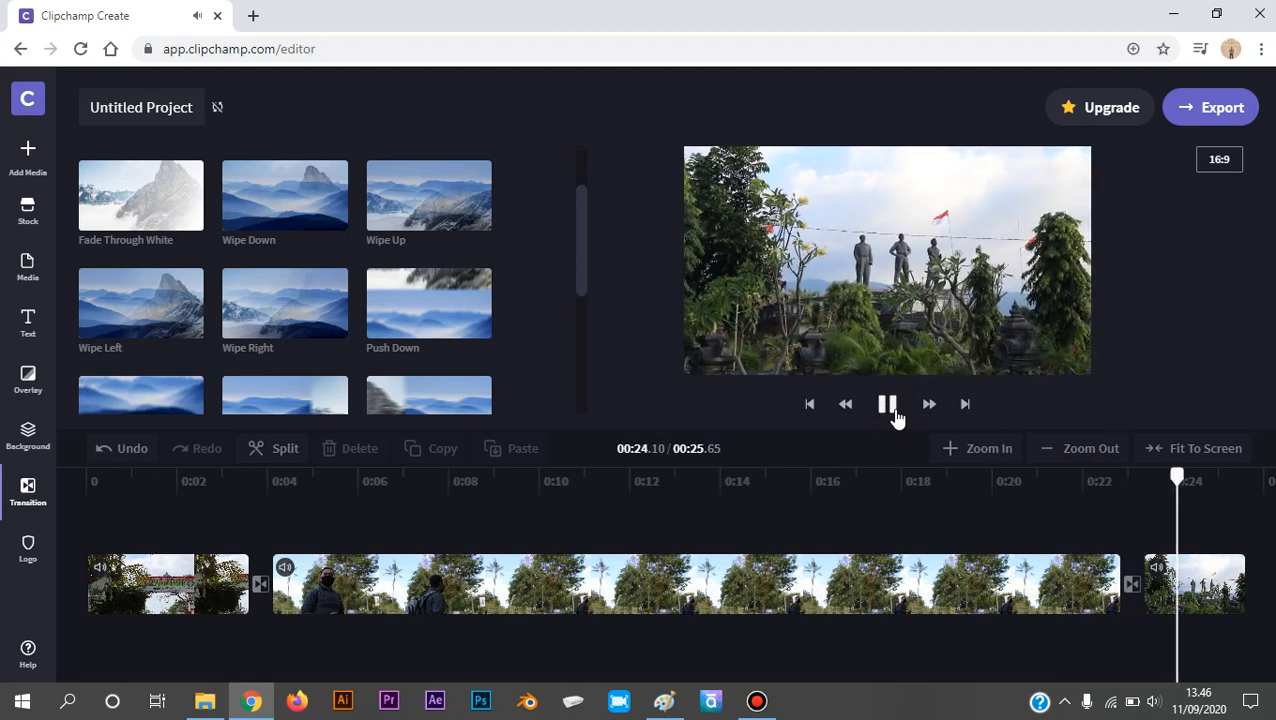
pyautogui.click(895, 414)
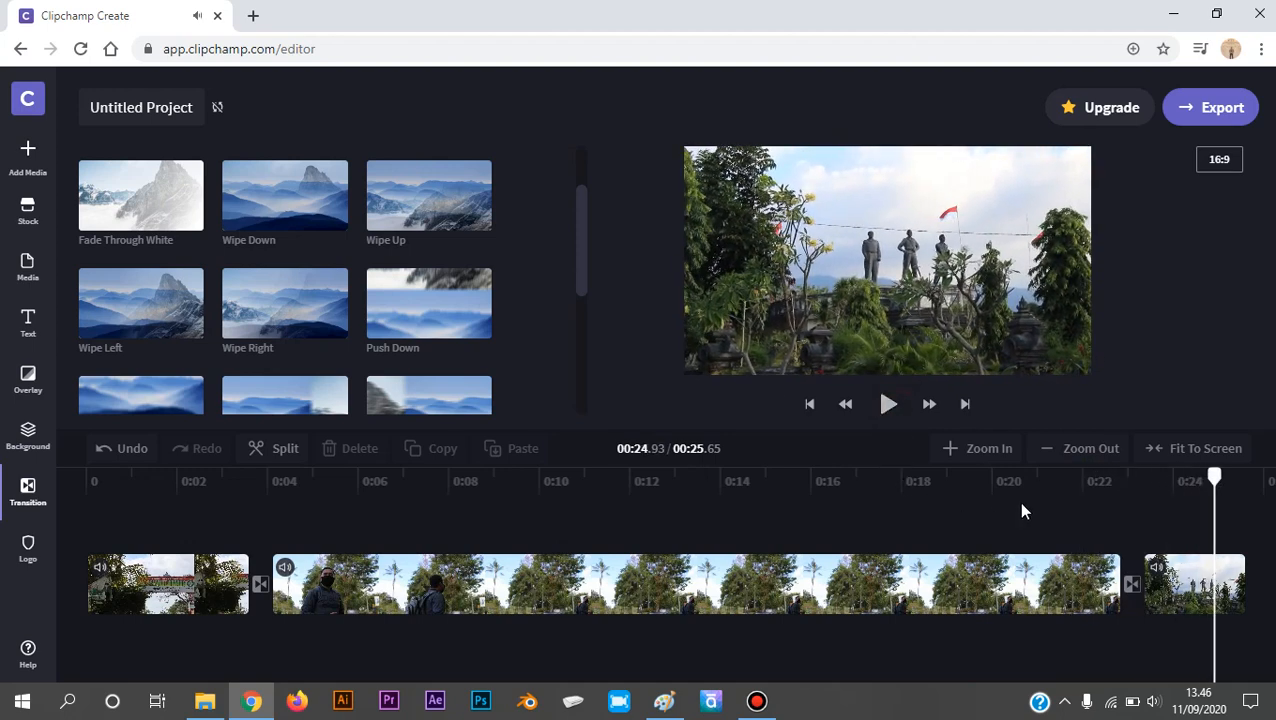
pyautogui.click(1167, 483)
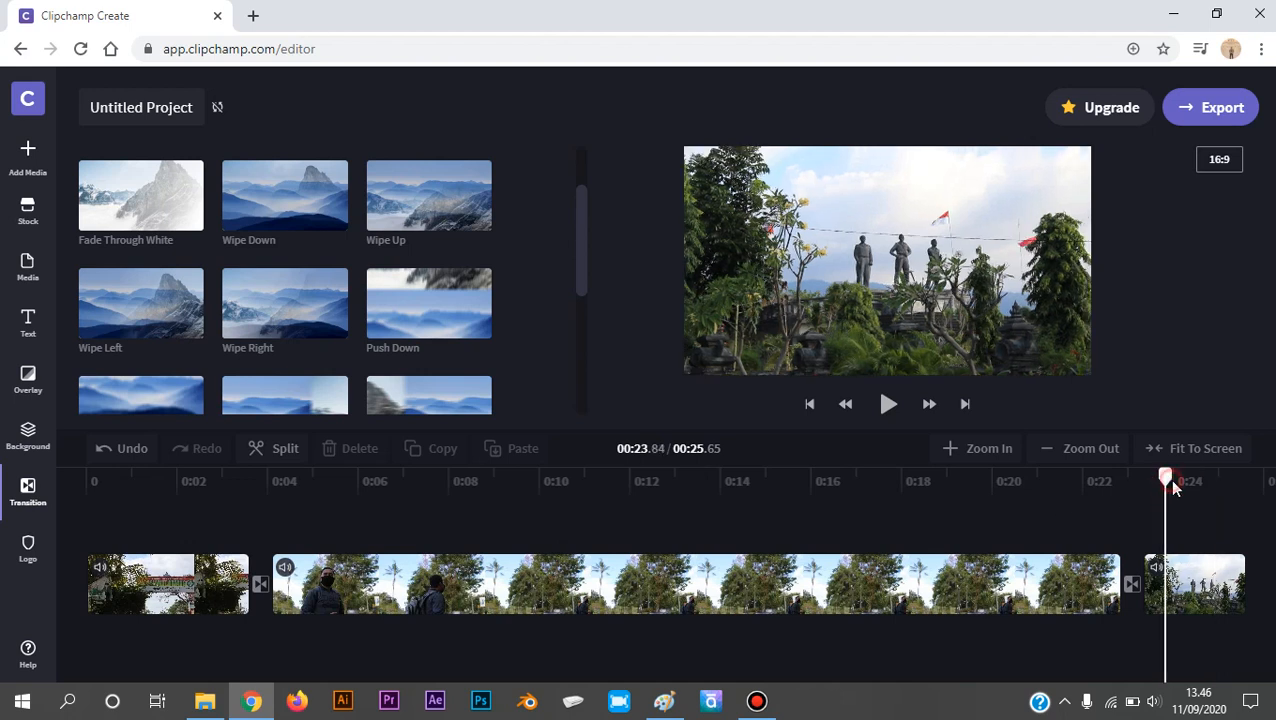
pyautogui.moveTo(1168, 483); pyautogui.dragTo(1183, 483)
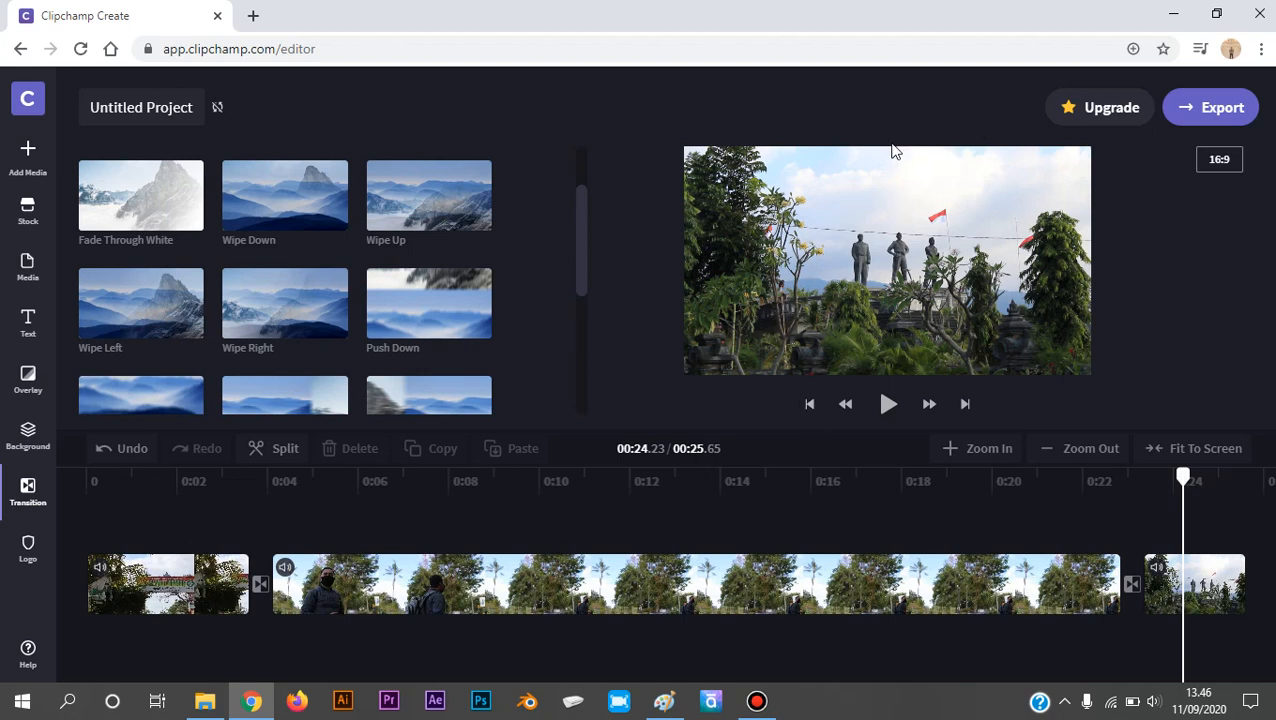
pyautogui.click(1205, 605)
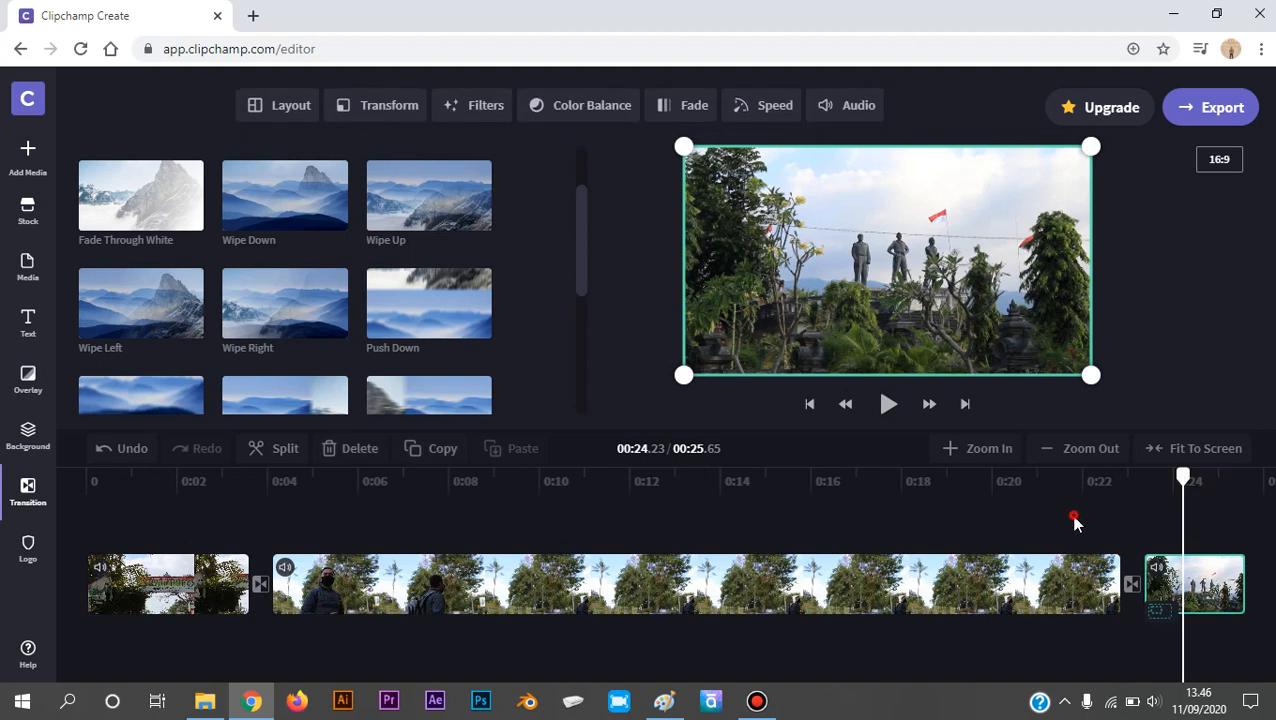
pyautogui.click(1071, 516)
pyautogui.click(1172, 480)
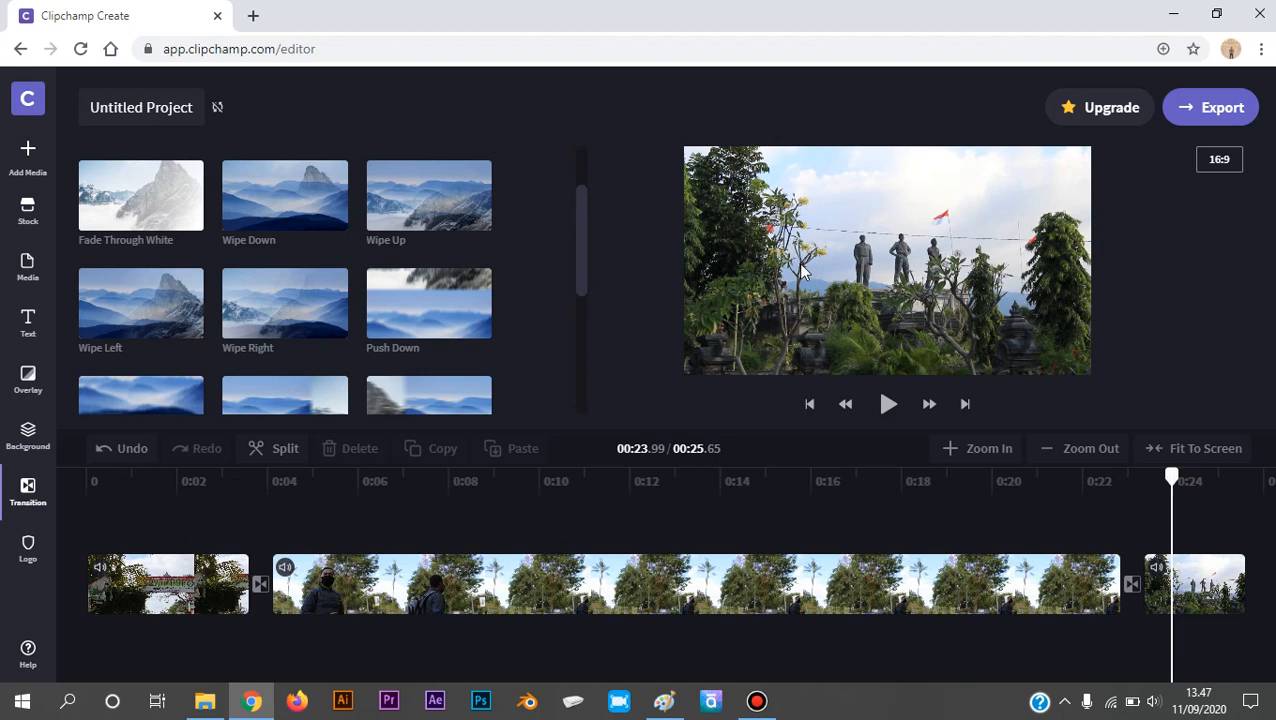
pyautogui.click(1221, 584)
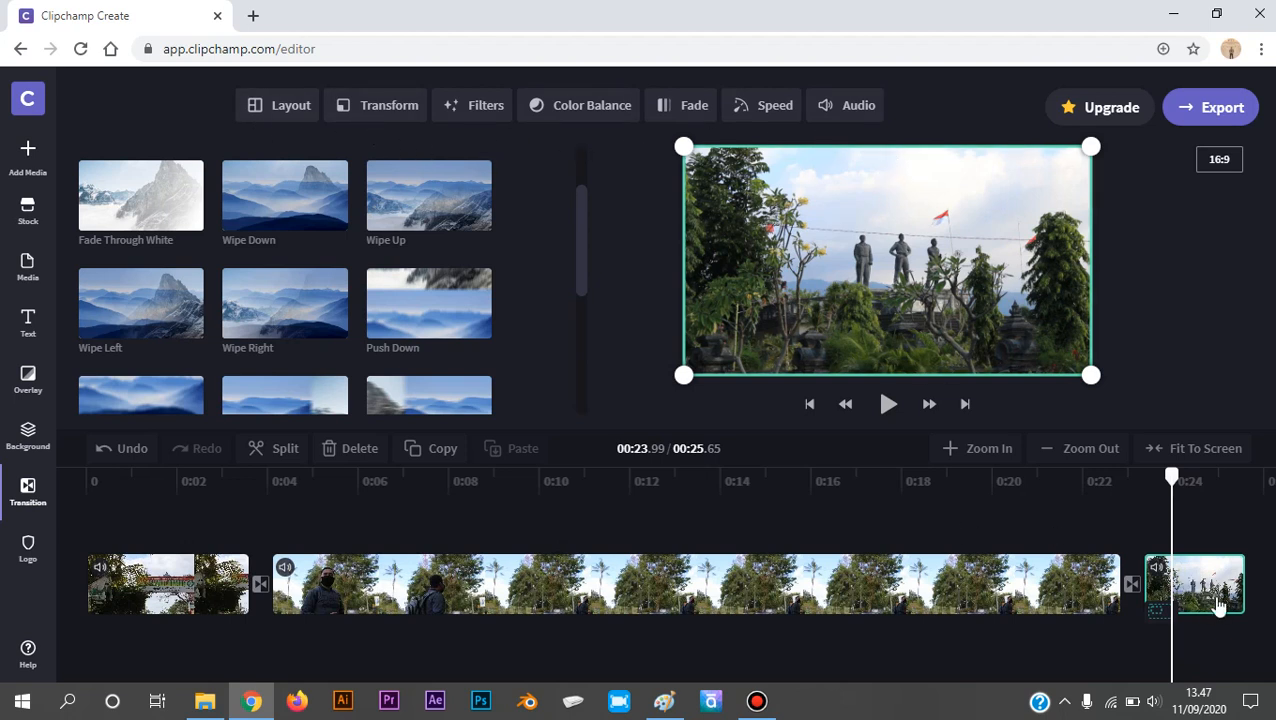
pyautogui.click(1127, 518)
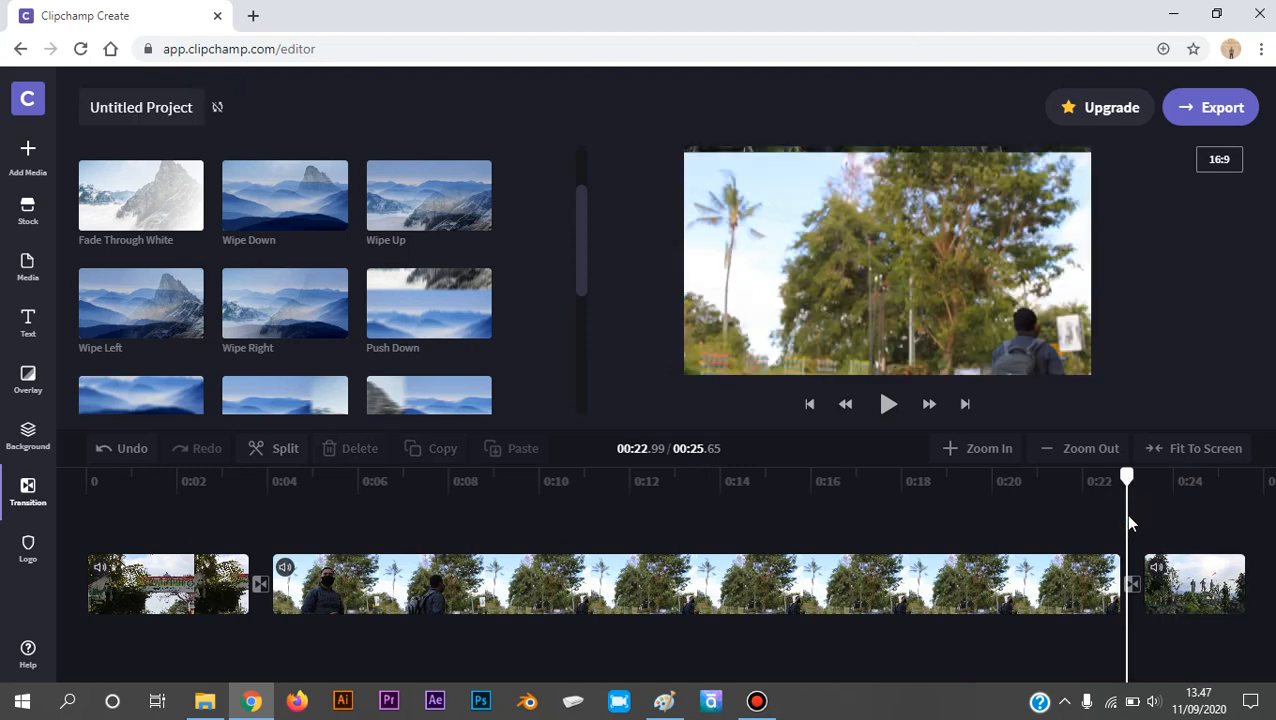
# Try a near-maximum saturation on the third clip with Color Balance, reset it, and raise the saturation to a slightly lower, still high level.
pyautogui.click(1167, 476)
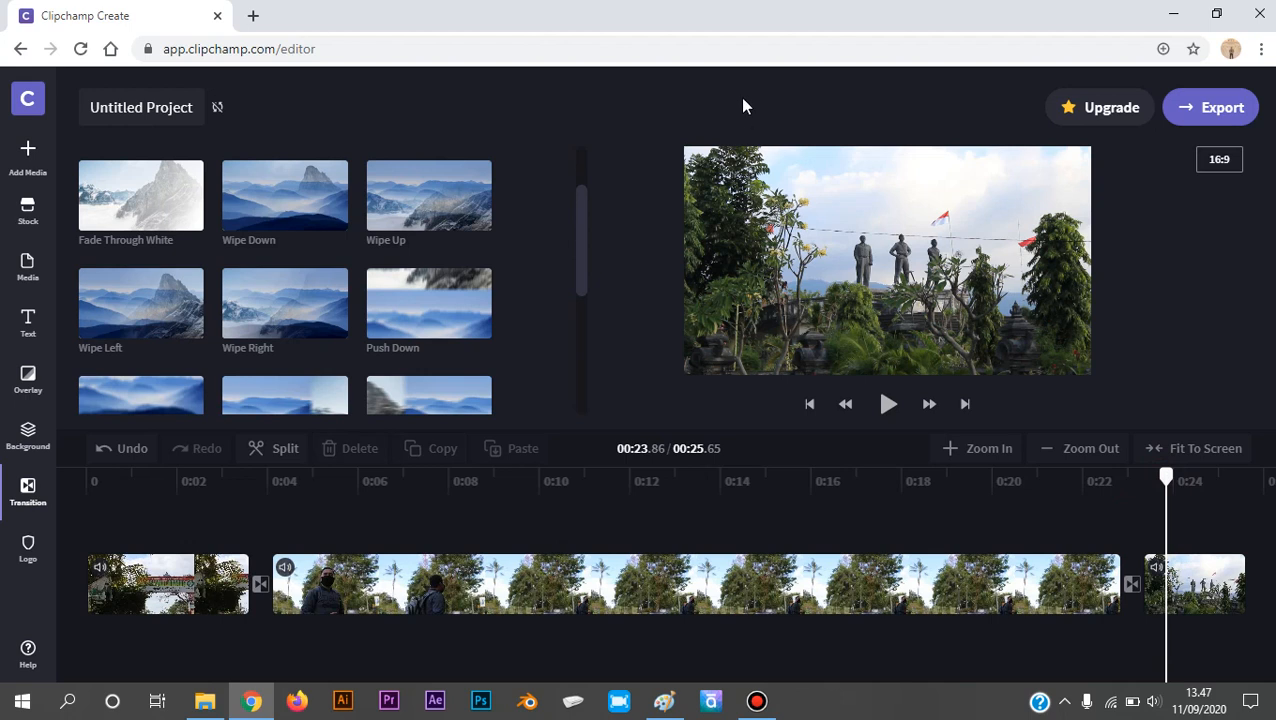
pyautogui.click(1213, 603)
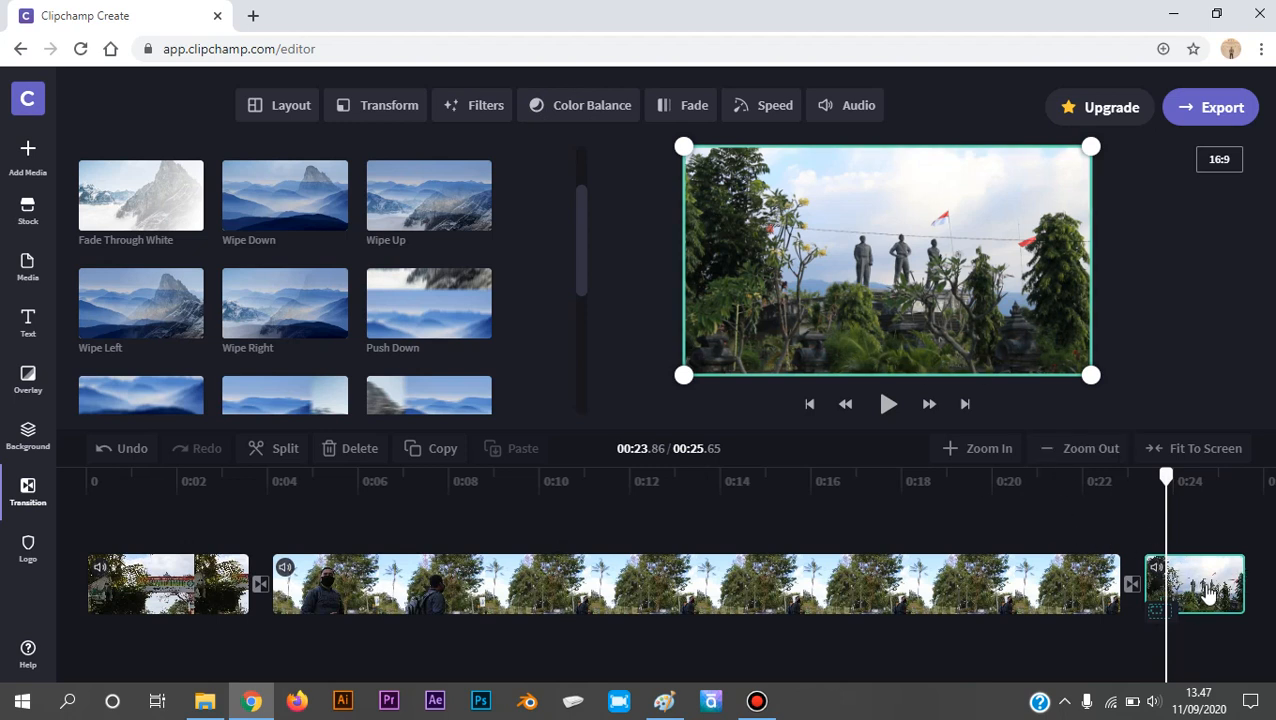
pyautogui.click(575, 106)
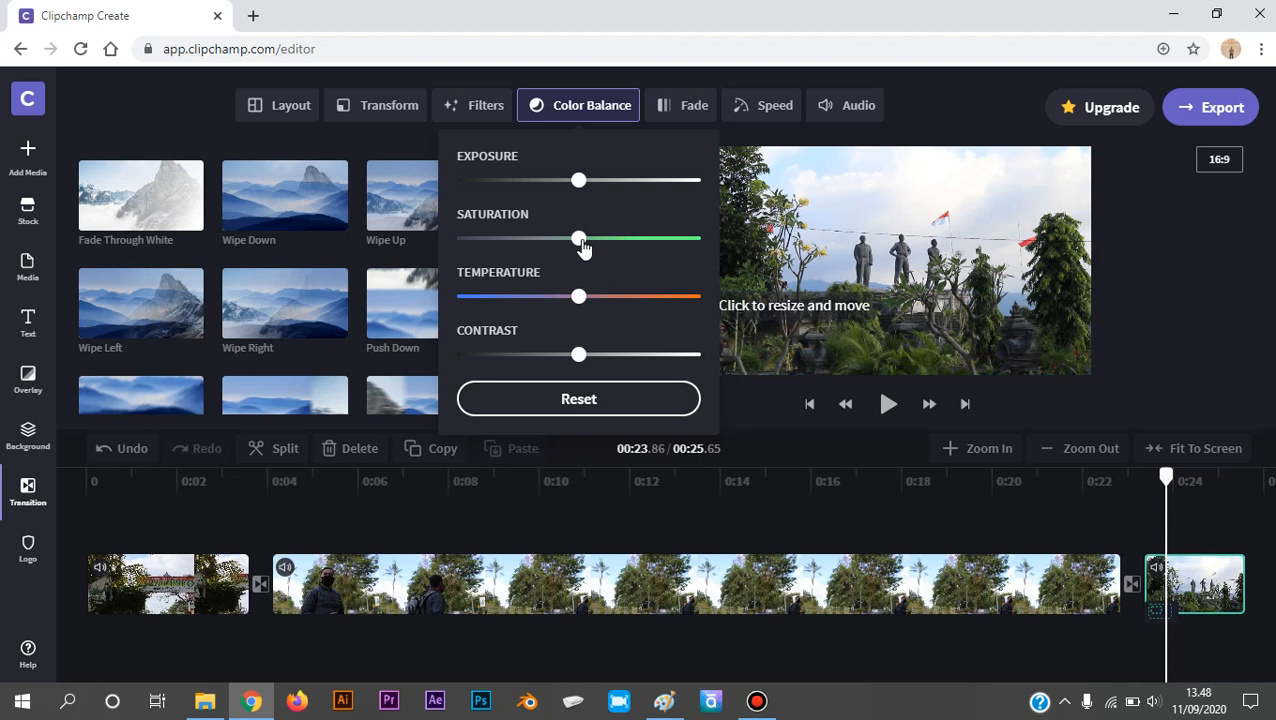
pyautogui.moveTo(582, 243); pyautogui.dragTo(697, 243)
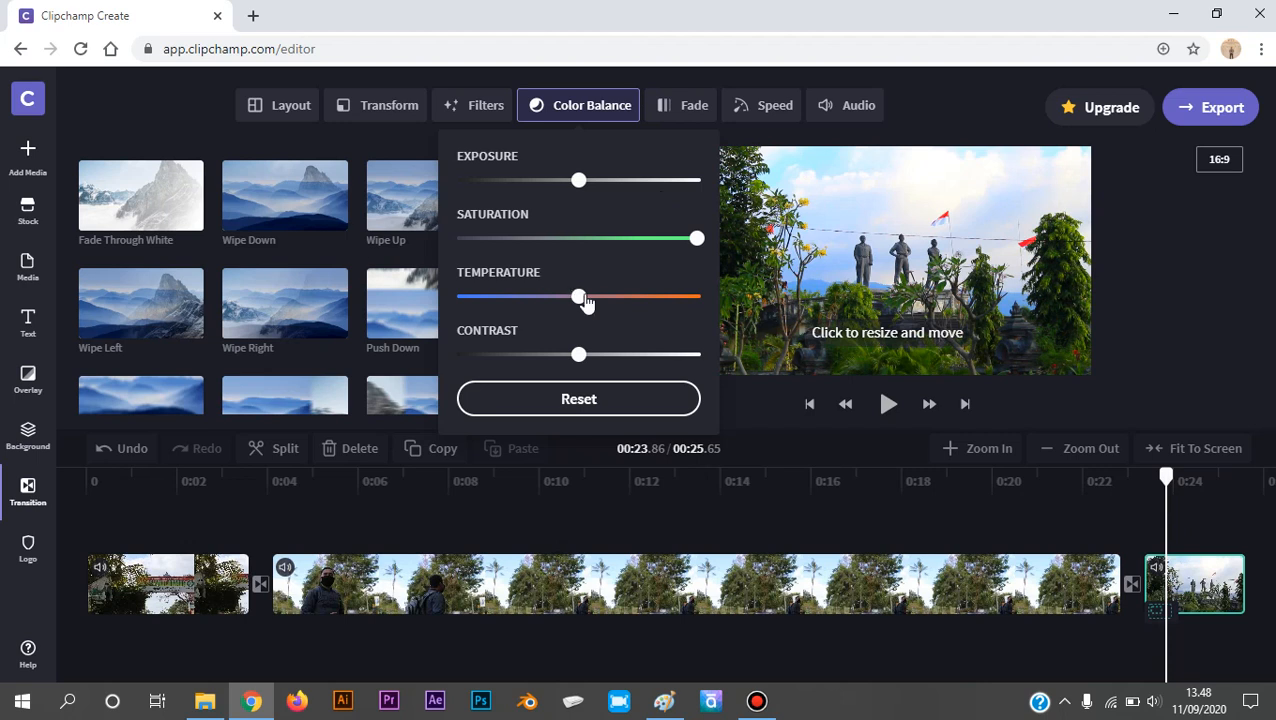
pyautogui.click(598, 409)
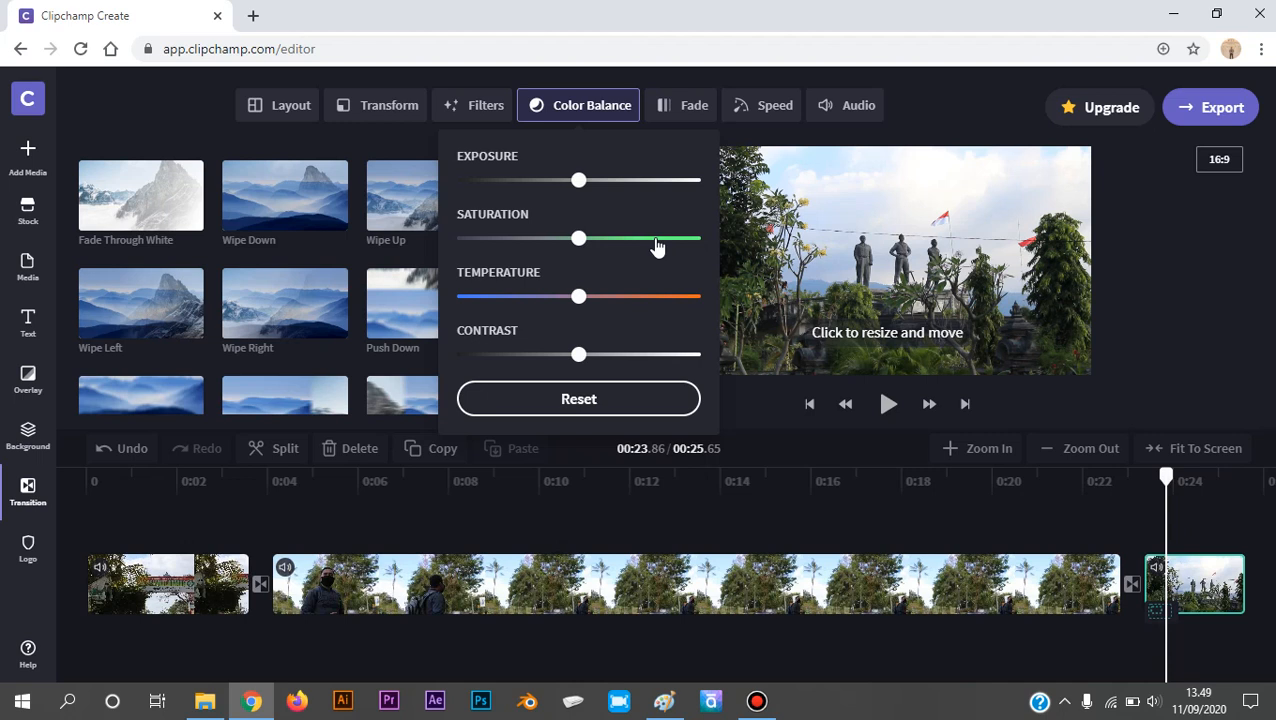
pyautogui.moveTo(657, 245); pyautogui.dragTo(677, 256)
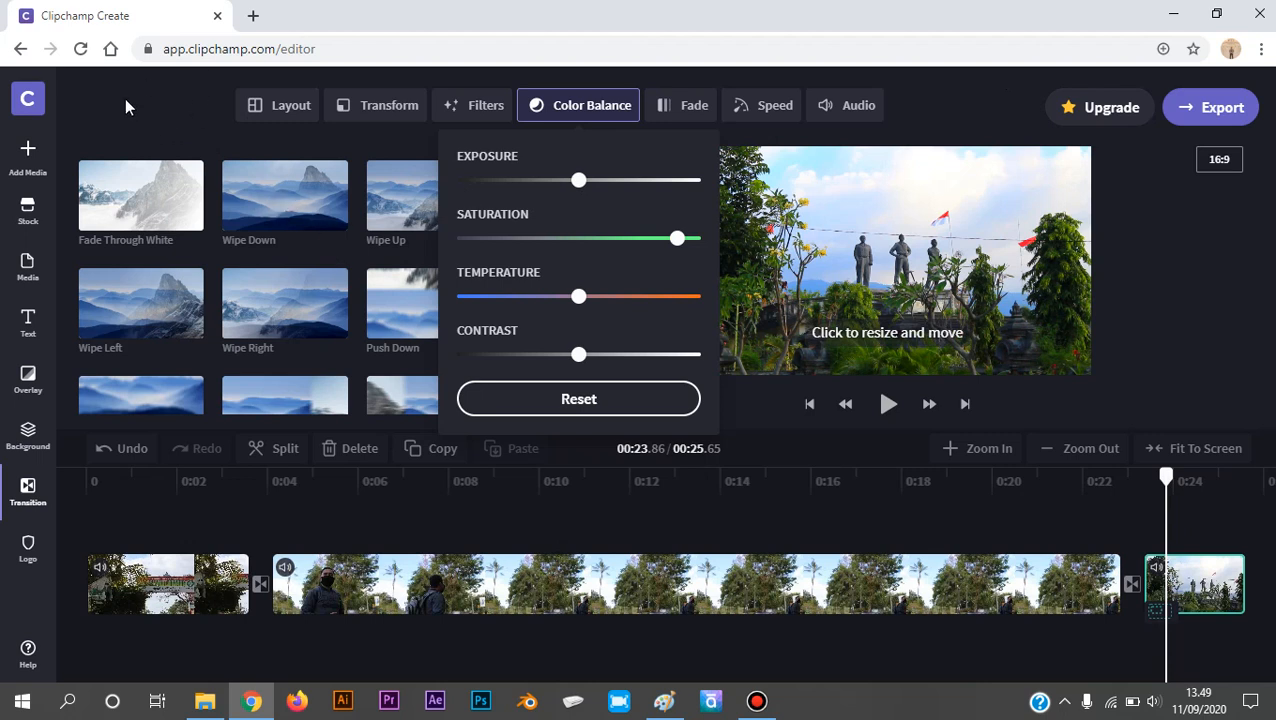
pyautogui.click(165, 100)
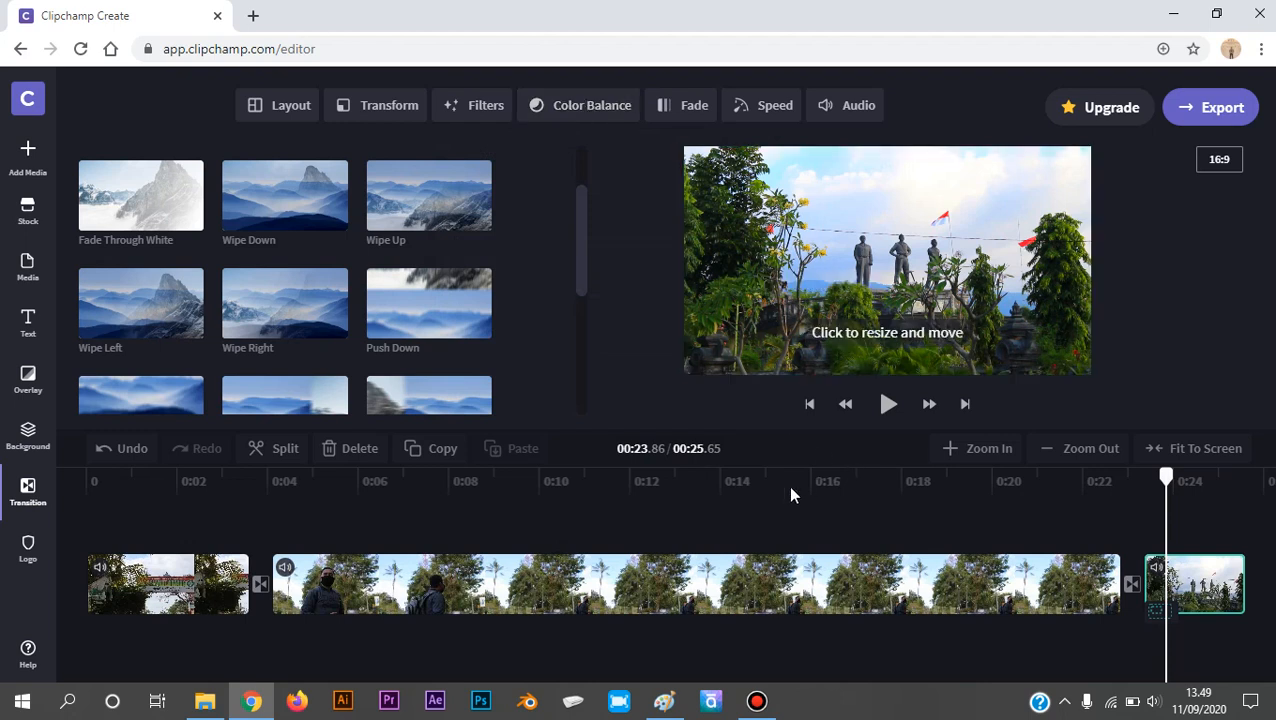
# Raise the second clip's saturation to about three quarters of the range and make its temperature slightly cooler with Color Balance.
pyautogui.click(727, 484)
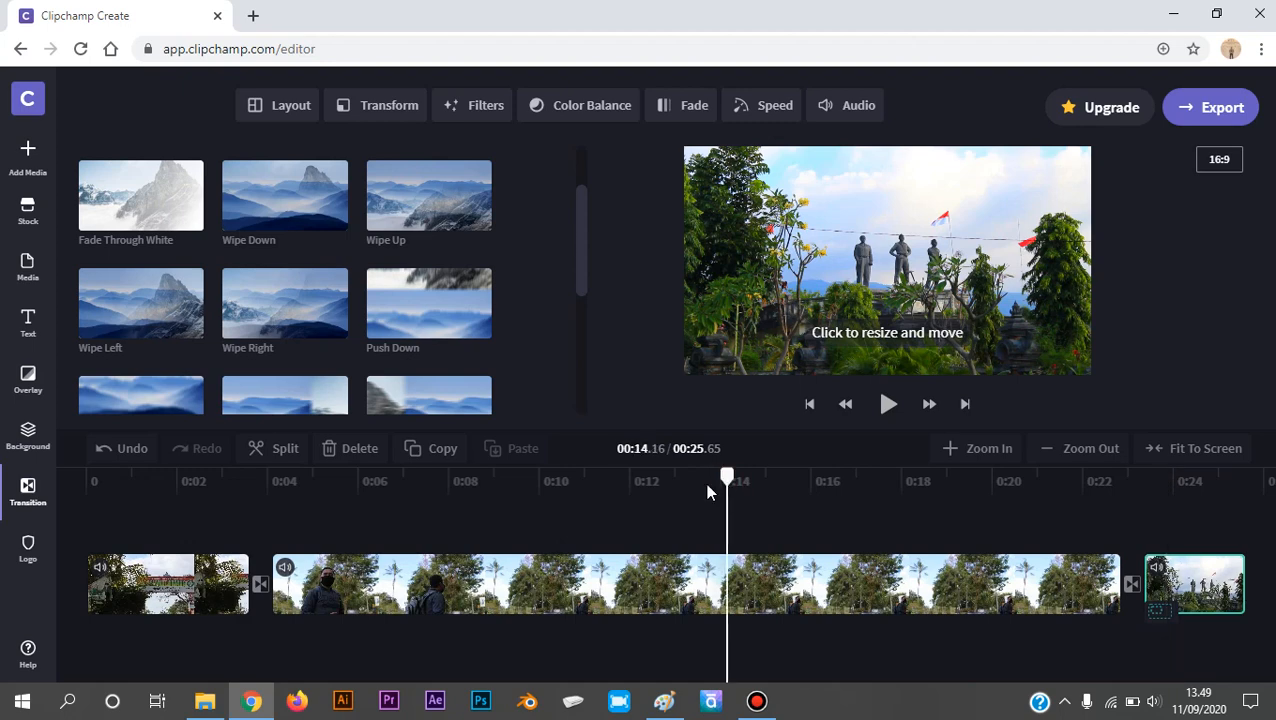
pyautogui.click(620, 572)
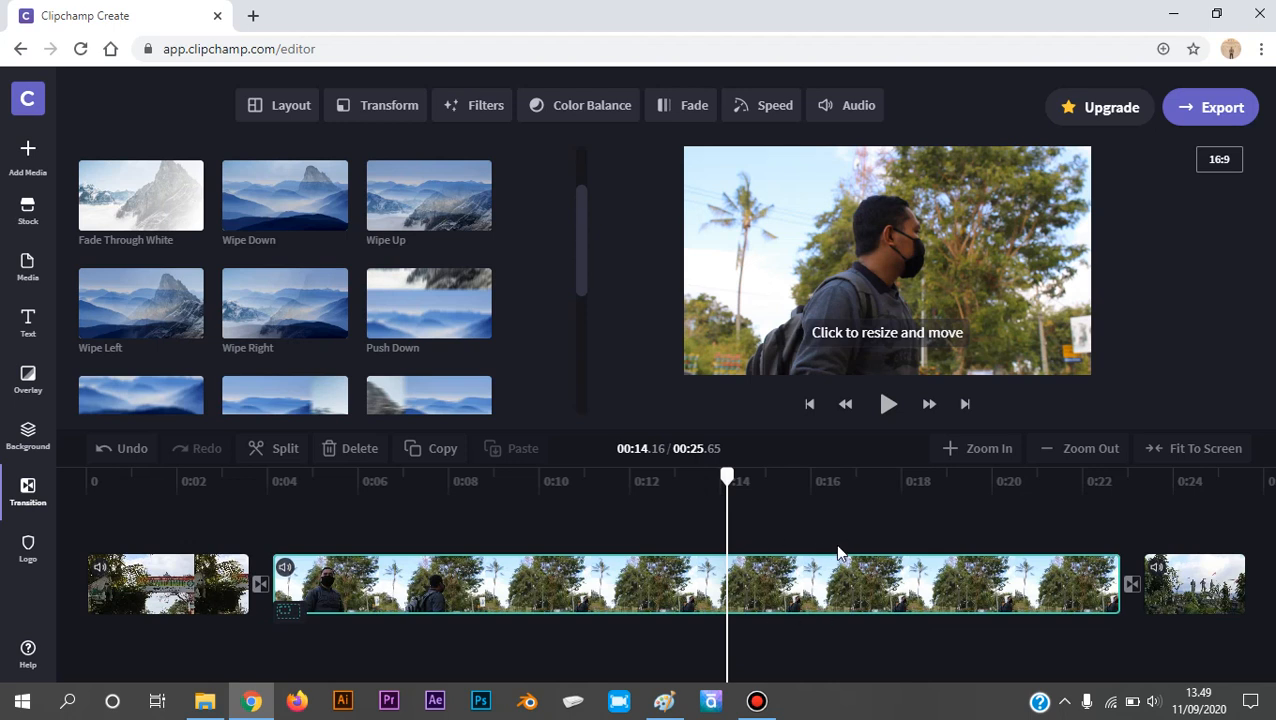
pyautogui.click(577, 117)
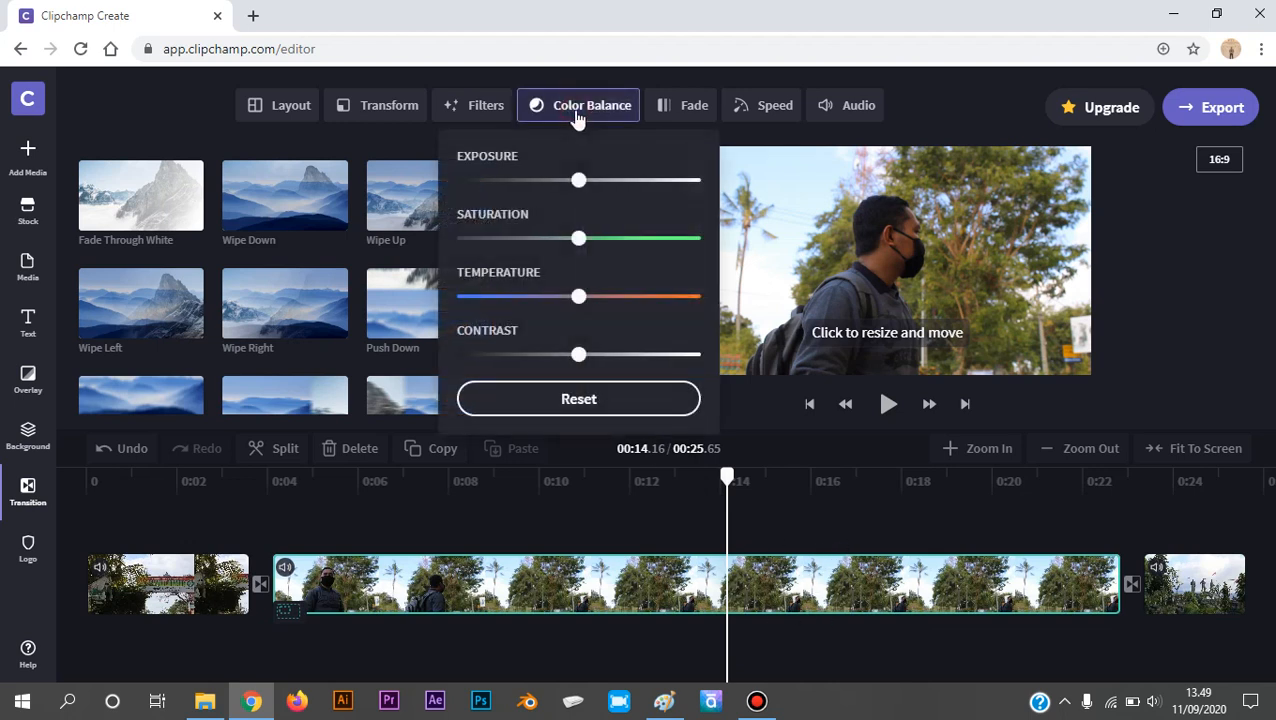
pyautogui.moveTo(580, 240); pyautogui.dragTo(637, 247)
pyautogui.moveTo(580, 298)
pyautogui.mouseDown()
pyautogui.moveTo(599, 309)
pyautogui.moveTo(564, 304)
pyautogui.mouseUp()
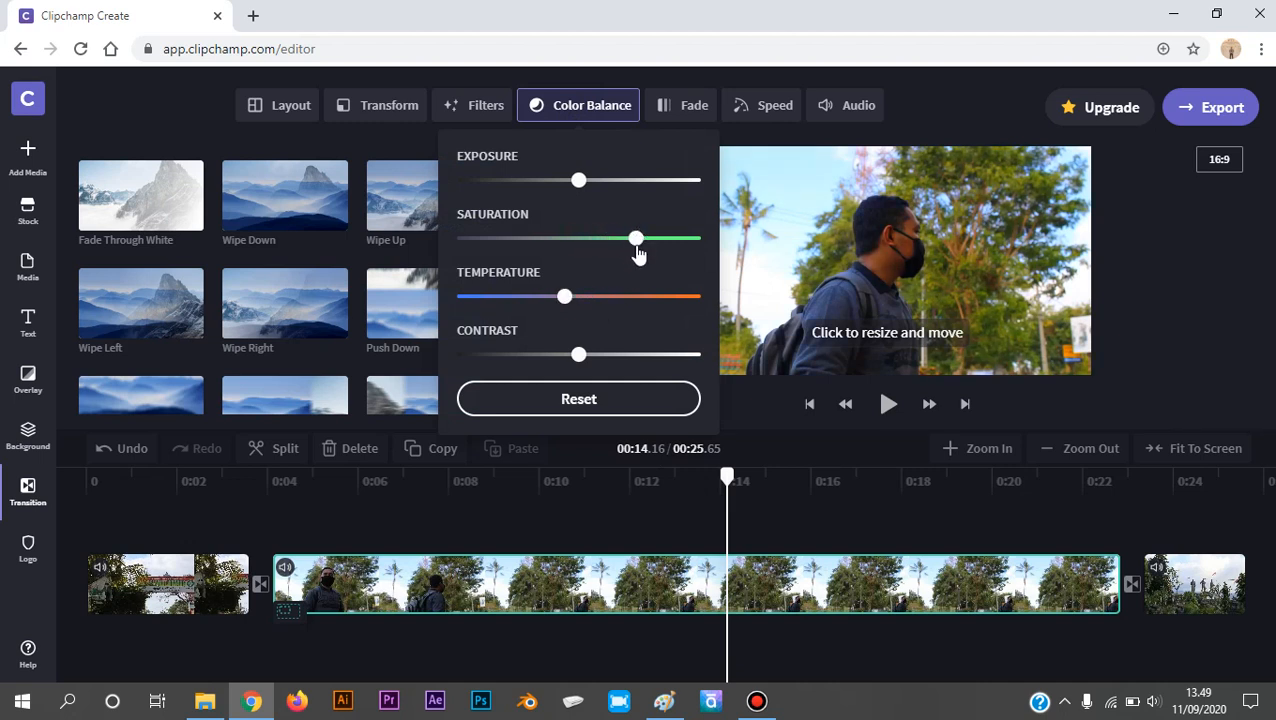
pyautogui.moveTo(638, 250); pyautogui.dragTo(643, 250)
pyautogui.click(117, 103)
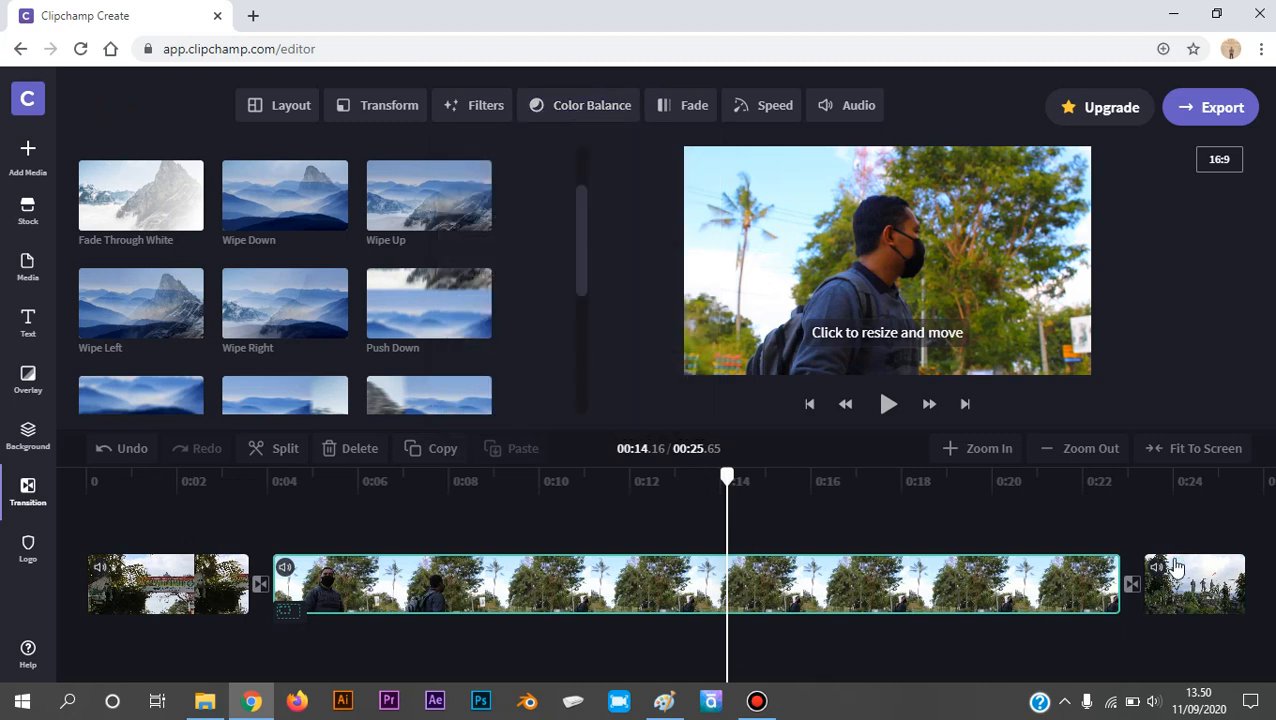
# Color-balance the first clip with saturation at about four fifths of the range, a slightly cooler temperature, and marginally lower contrast and exposure.
pyautogui.click(168, 490)
pyautogui.click(185, 598)
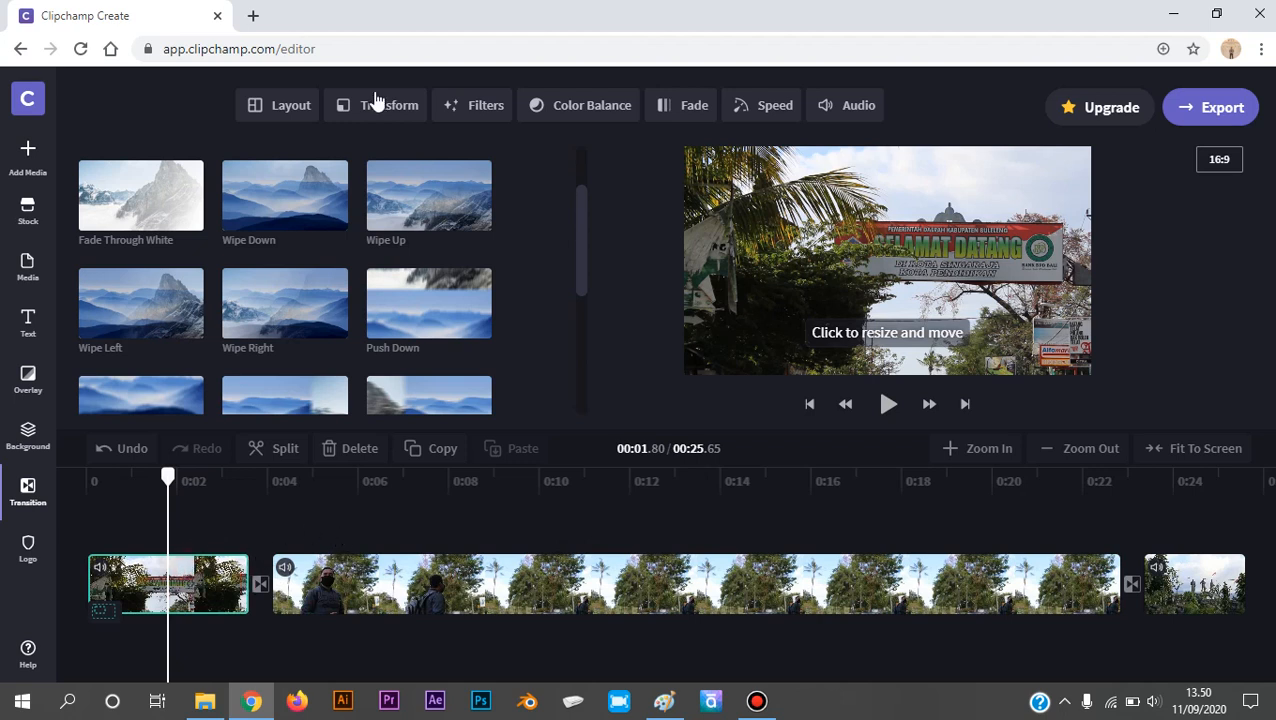
pyautogui.click(581, 113)
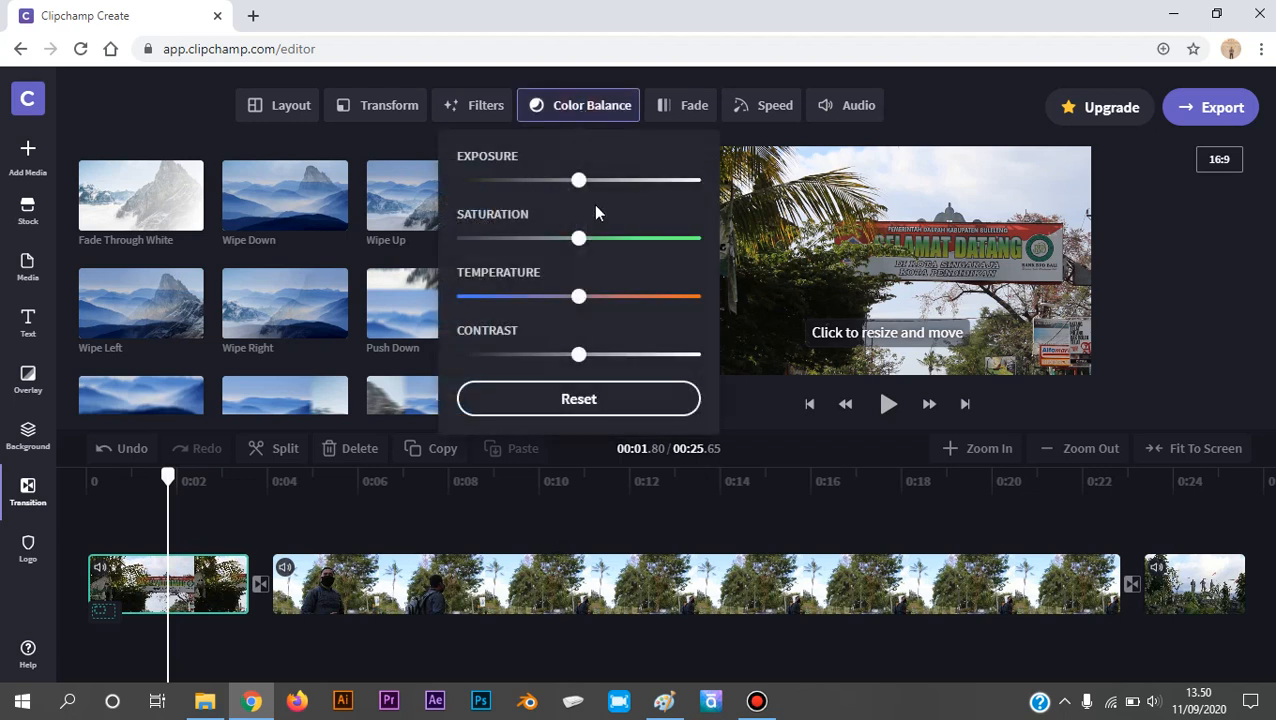
pyautogui.moveTo(593, 246); pyautogui.dragTo(662, 246)
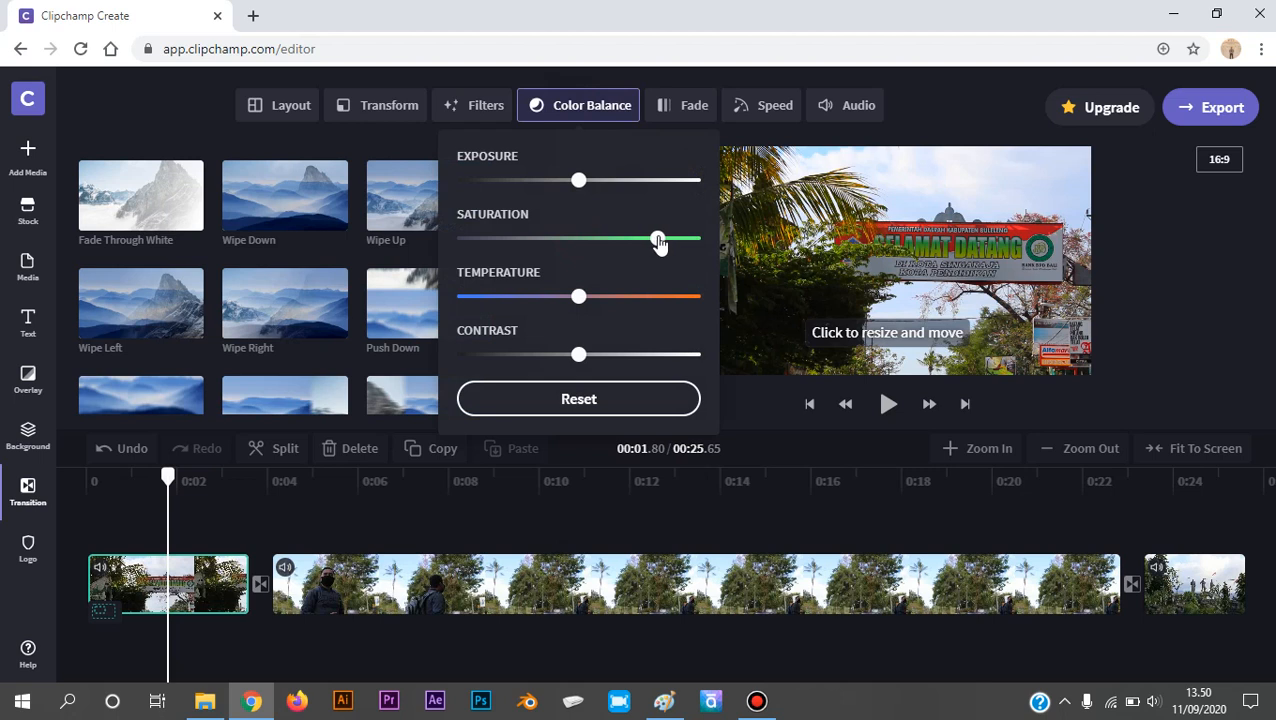
pyautogui.moveTo(583, 302); pyautogui.dragTo(573, 300)
pyautogui.moveTo(578, 356)
pyautogui.mouseDown()
pyautogui.moveTo(604, 358)
pyautogui.moveTo(579, 361)
pyautogui.mouseUp()
pyautogui.moveTo(580, 181)
pyautogui.mouseDown()
pyautogui.moveTo(598, 188)
pyautogui.moveTo(576, 188)
pyautogui.mouseUp()
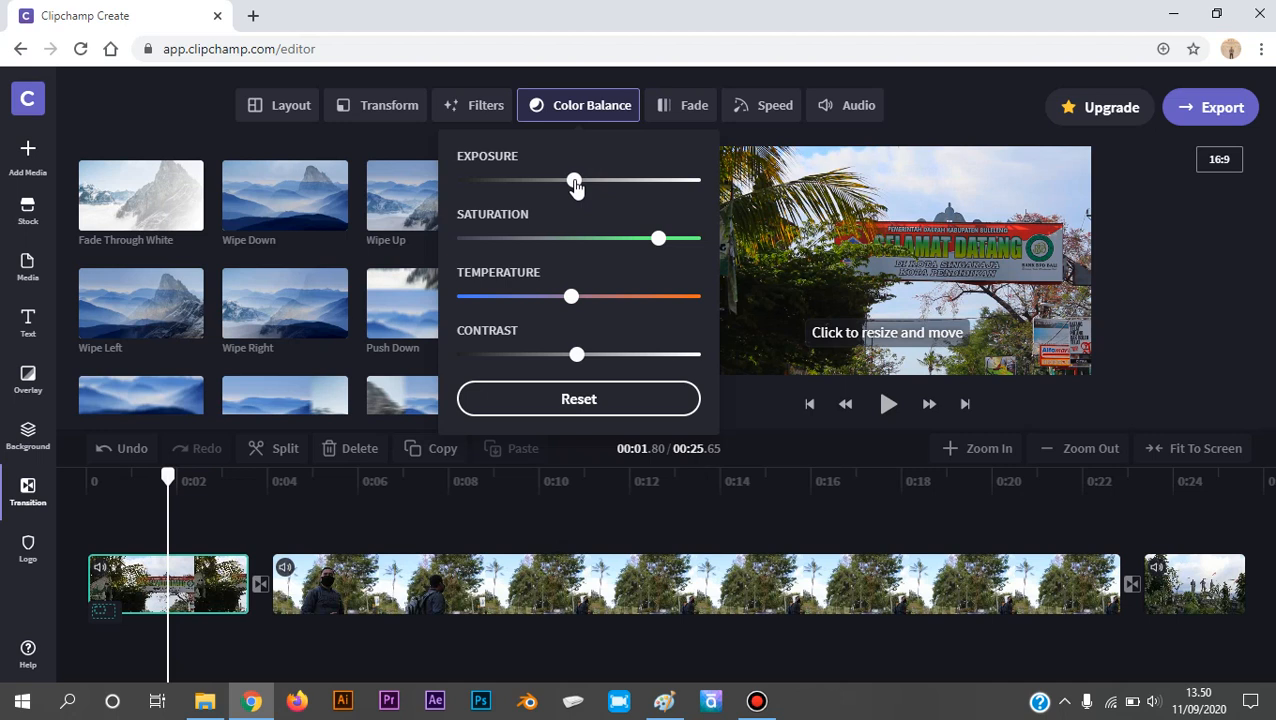
pyautogui.click(150, 111)
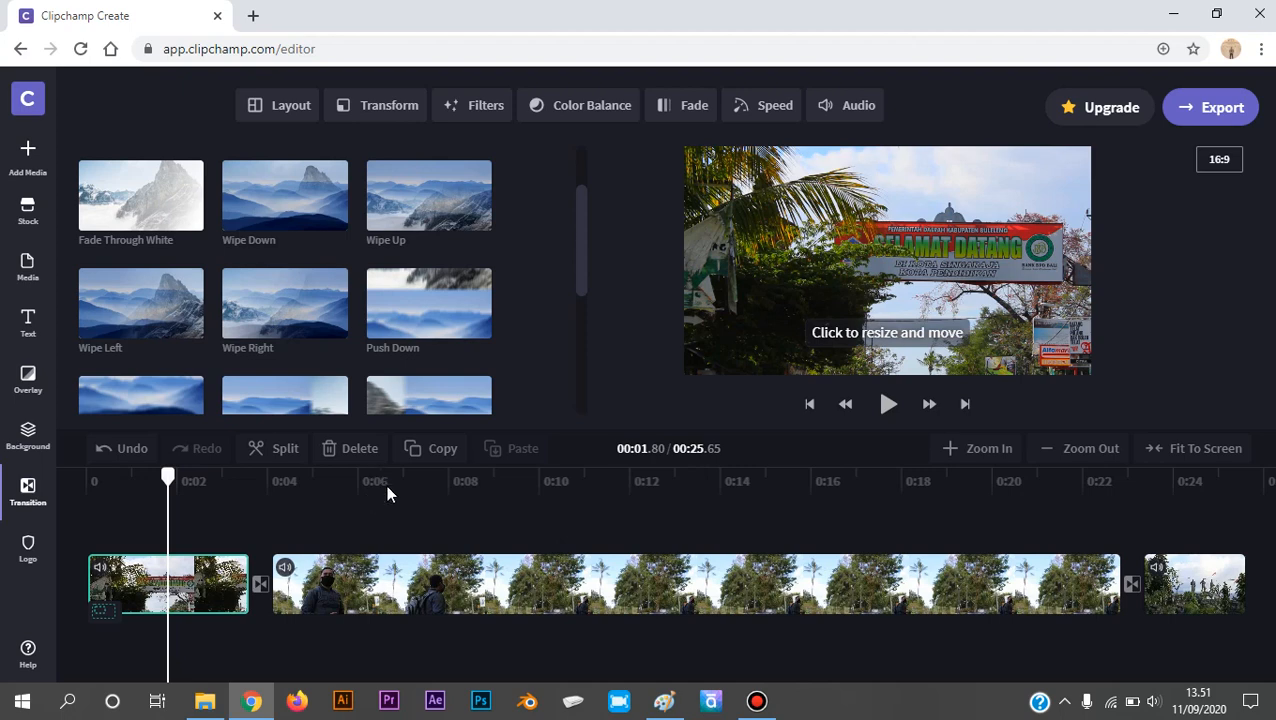
# Check the second clip at about five seconds and reset all of its Color Balance settings.
pyautogui.click(317, 484)
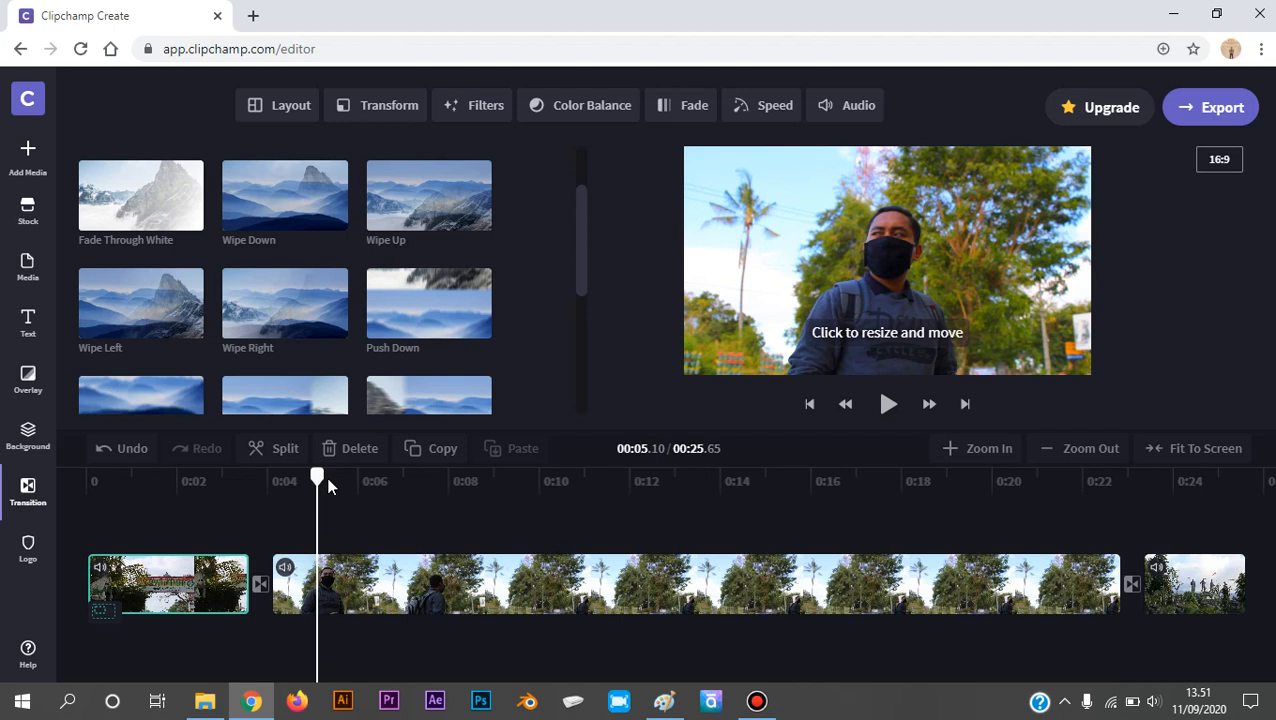
pyautogui.click(335, 575)
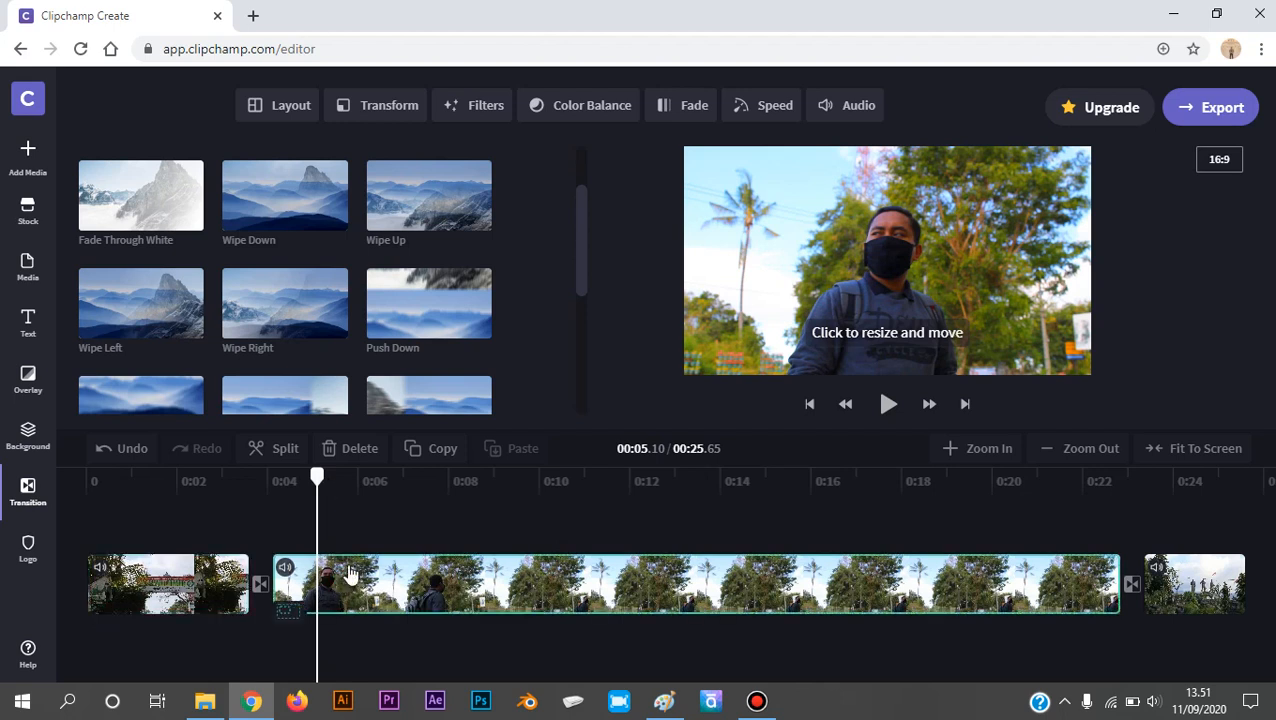
pyautogui.click(560, 110)
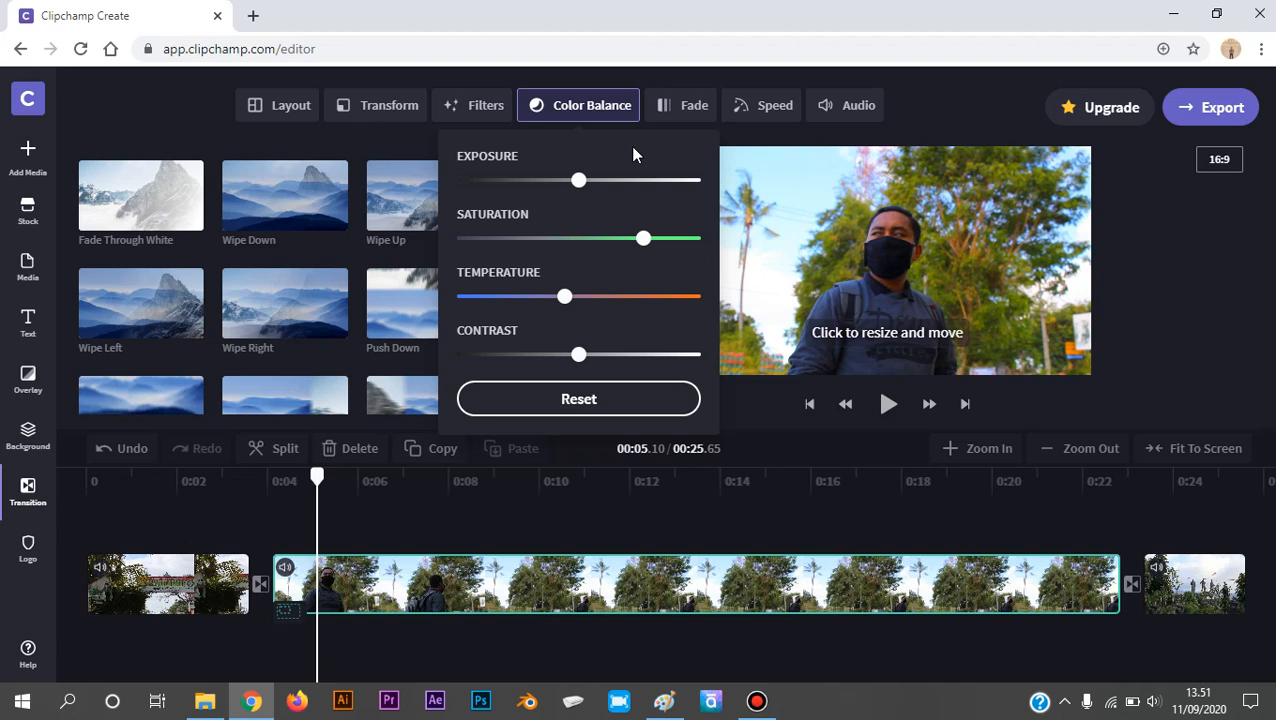
pyautogui.click(592, 401)
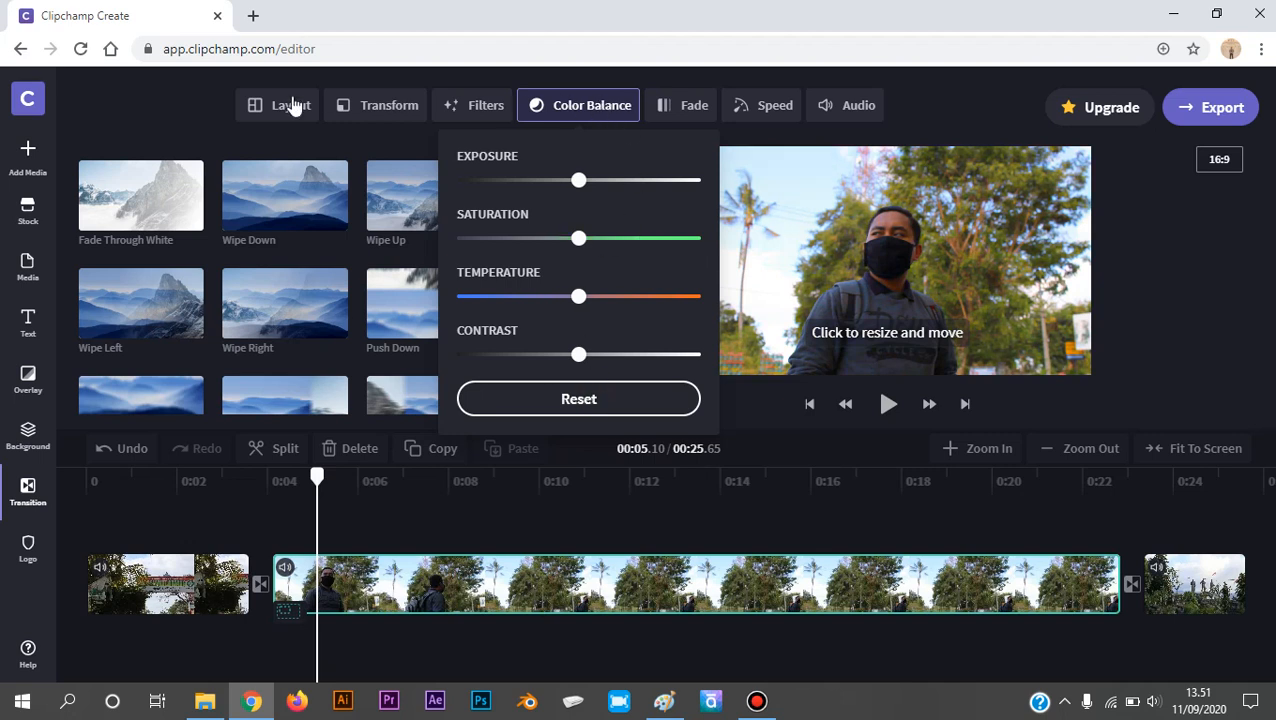
pyautogui.click(182, 100)
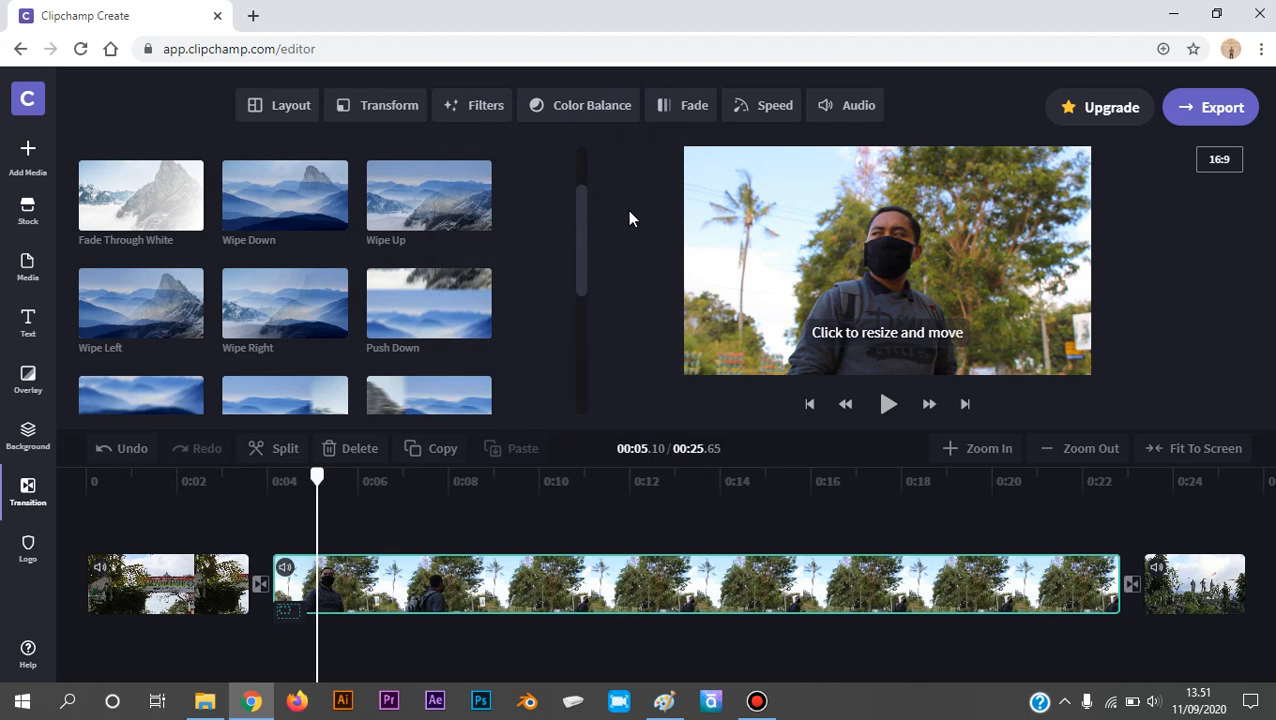
# Try filters such as B&W Filter 2, Increased, Muted, Portrait and Blur on the second clip, returning it to Unfiltered.
pyautogui.click(568, 118)
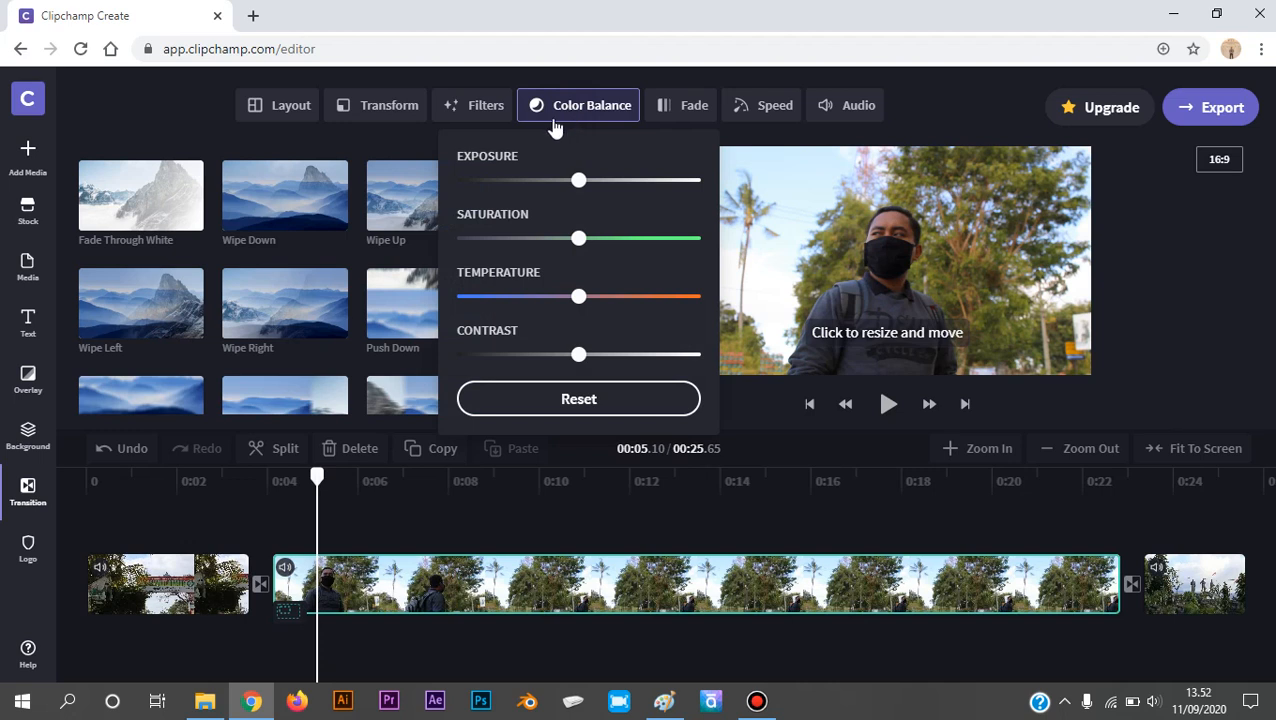
pyautogui.click(468, 106)
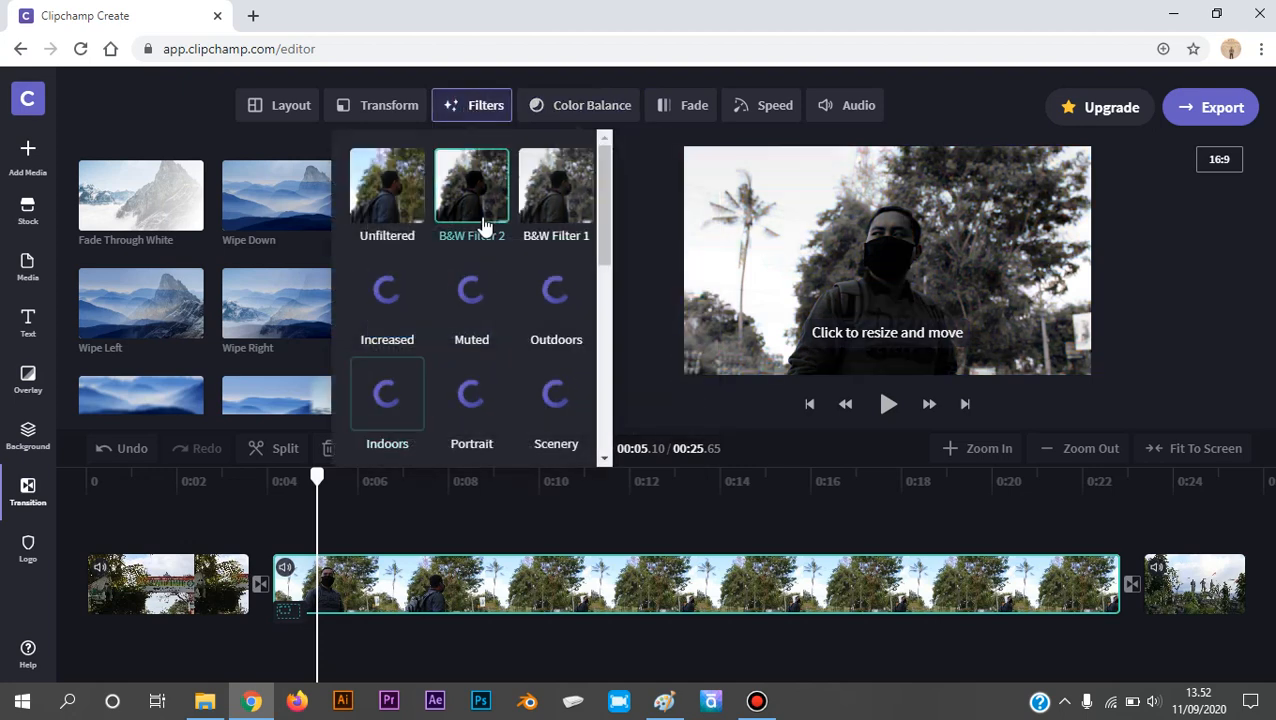
pyautogui.scroll(-5, 470, 200)
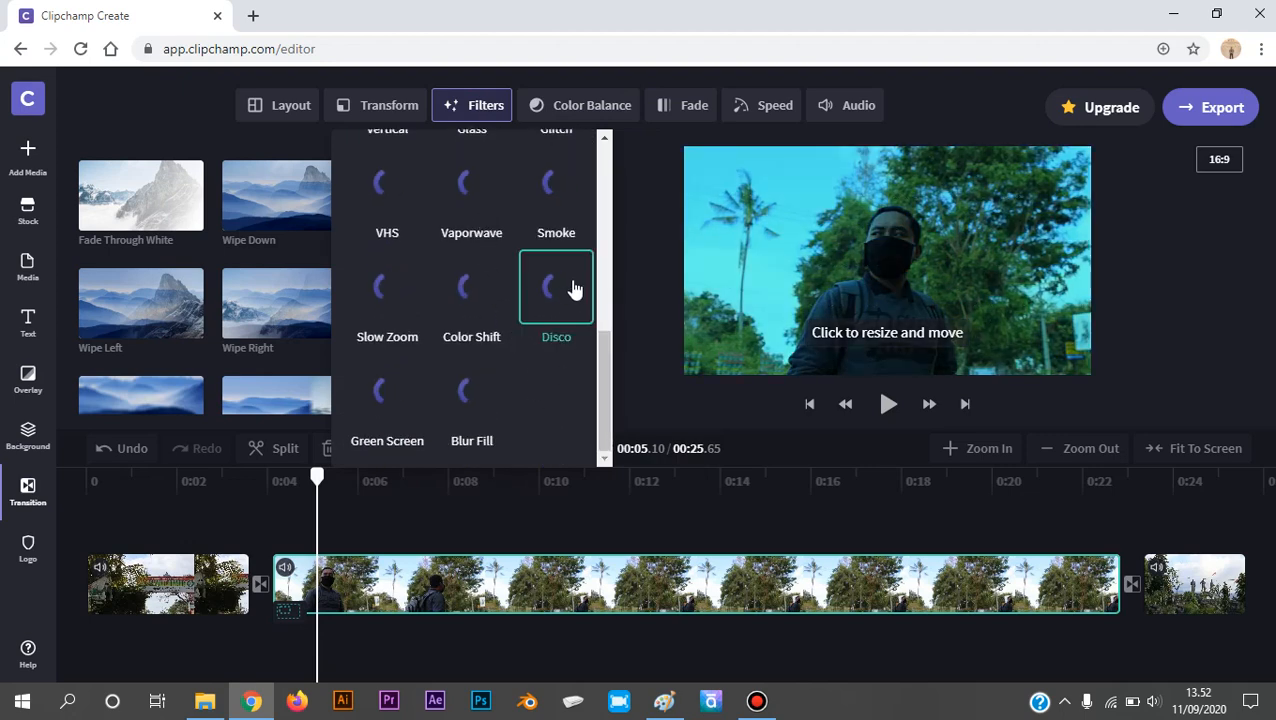
pyautogui.scroll(5, 570, 250)
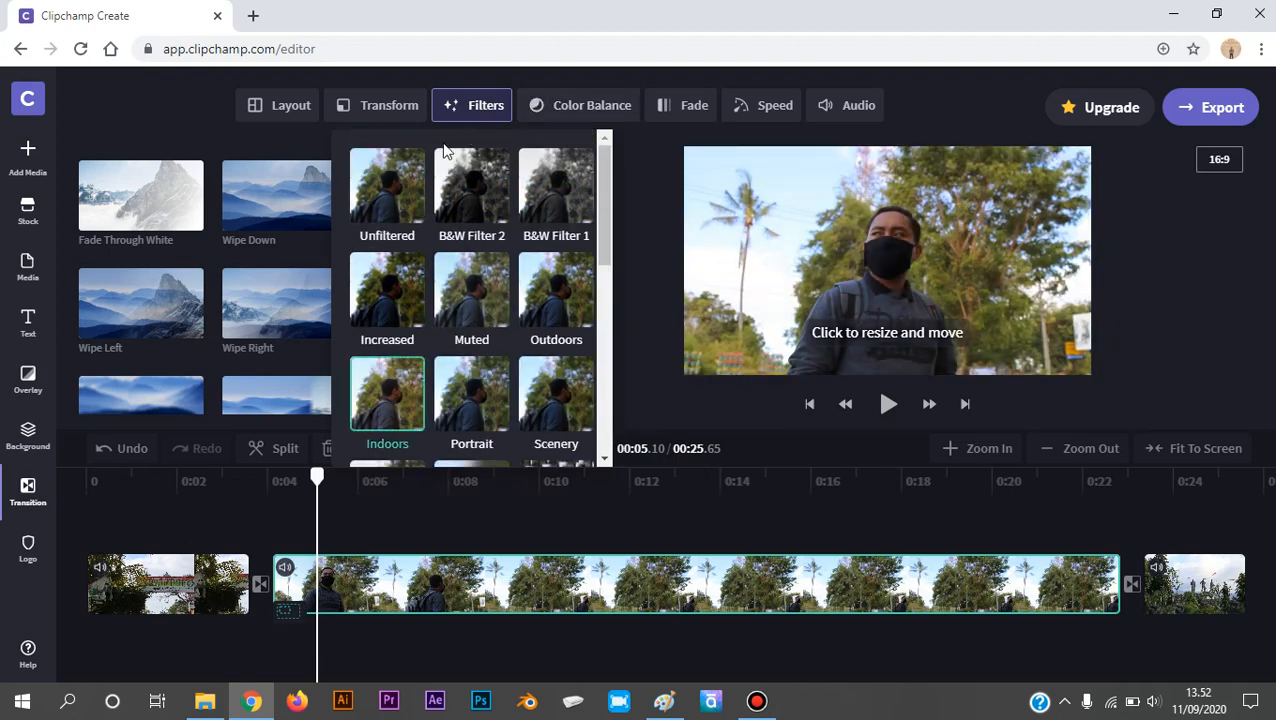
pyautogui.click(470, 185)
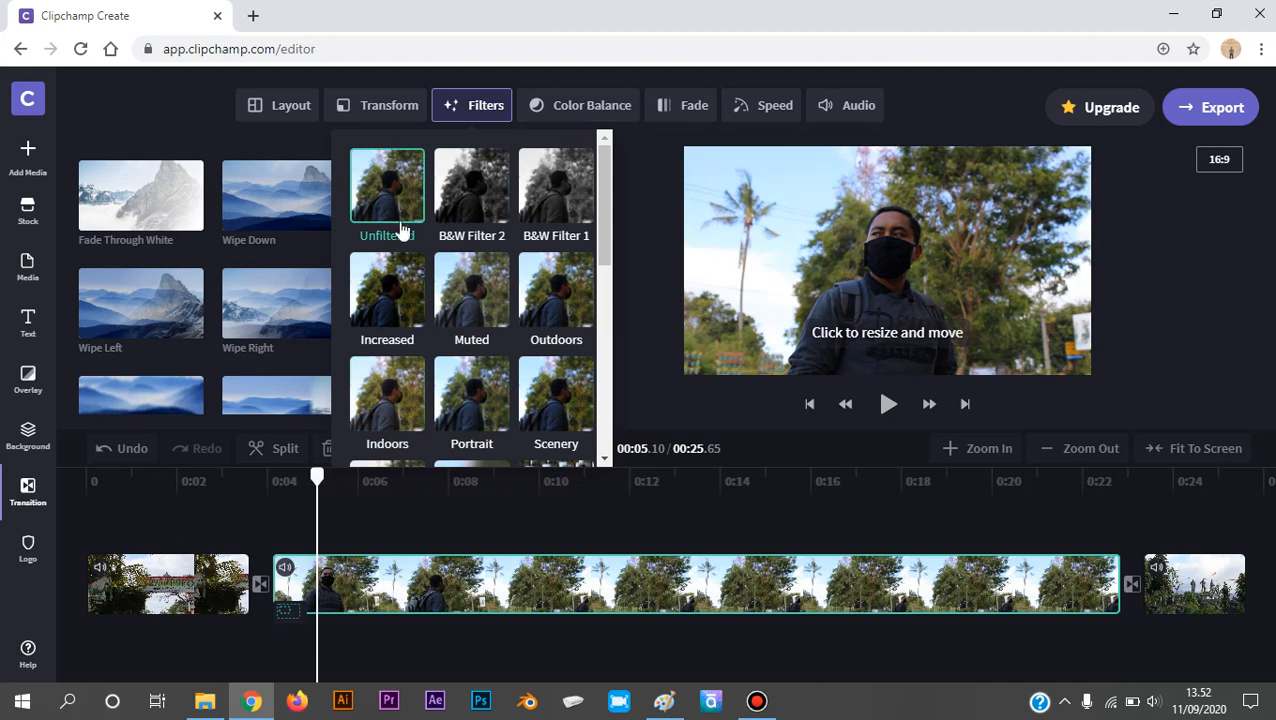
pyautogui.click(392, 292)
pyautogui.click(485, 283)
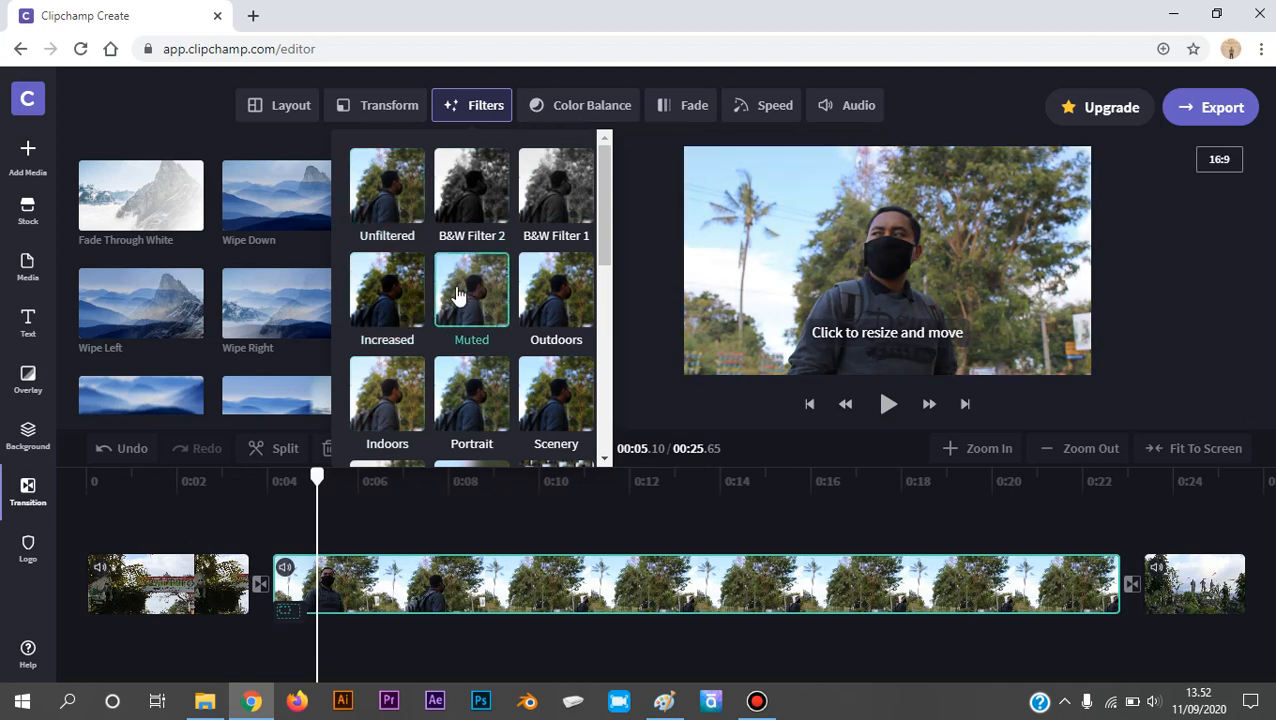
pyautogui.click(419, 295)
pyautogui.click(449, 297)
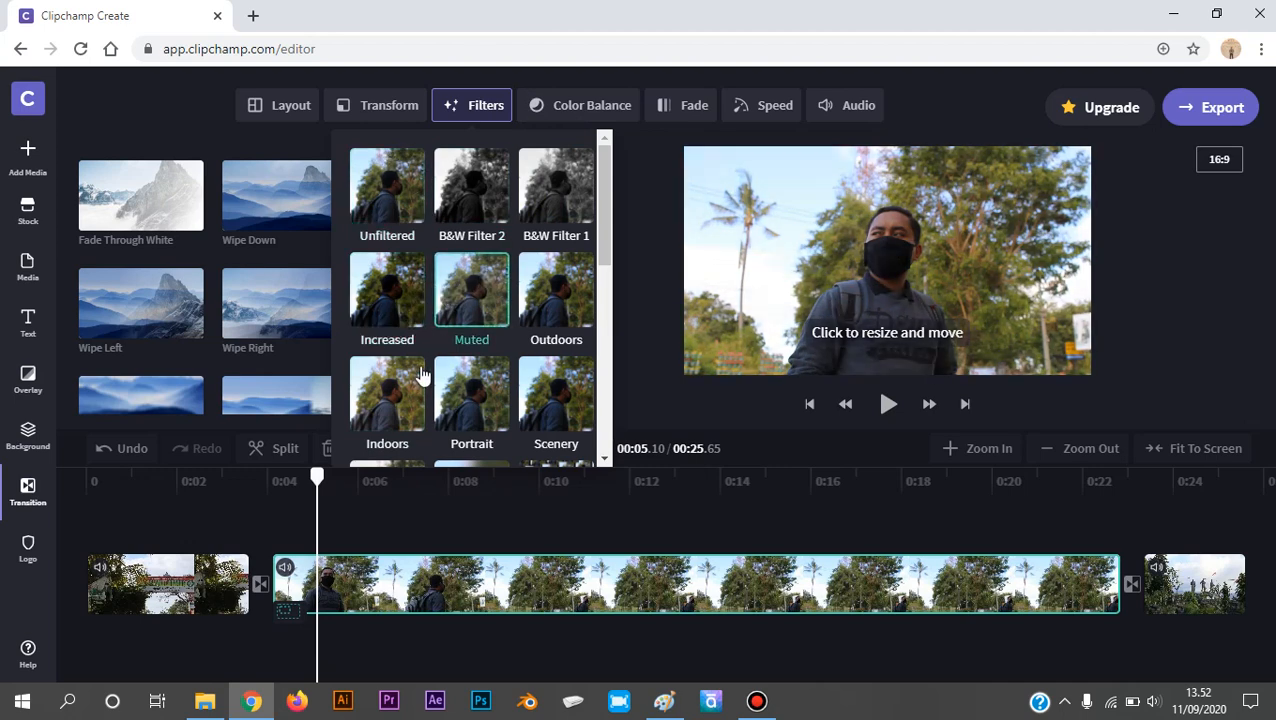
pyautogui.click(474, 405)
pyautogui.click(551, 396)
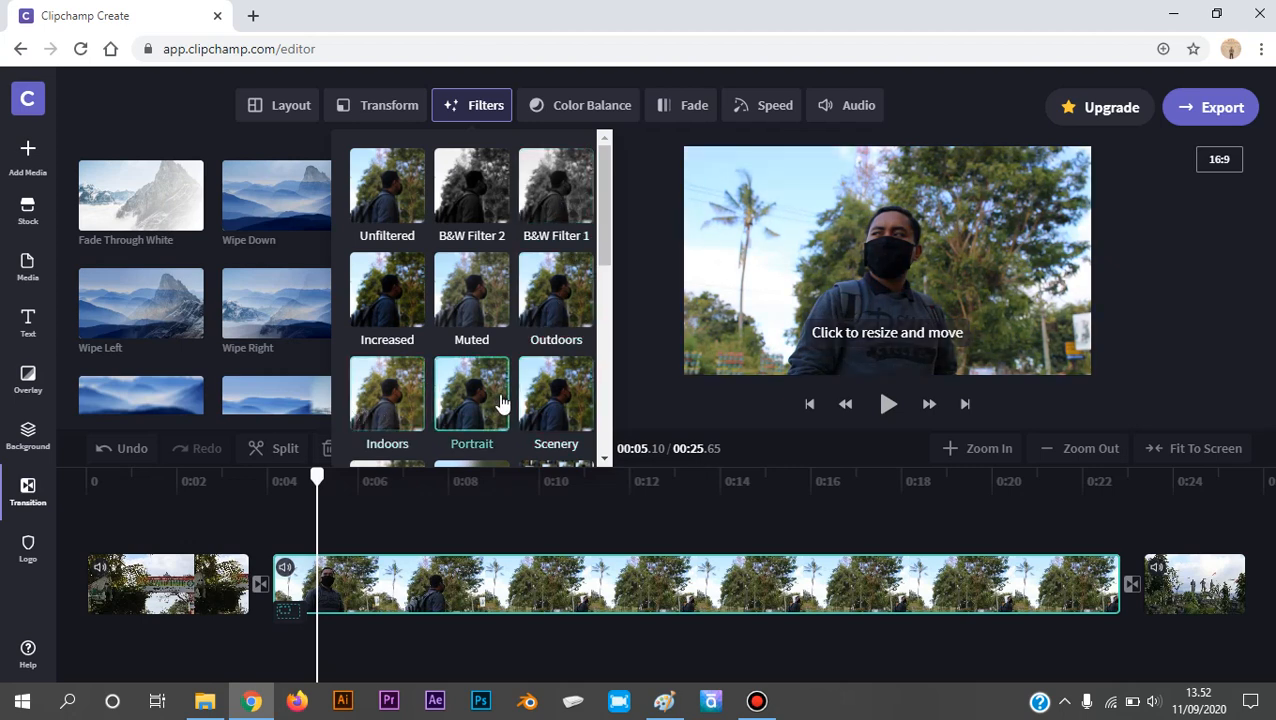
pyautogui.scroll(-2, 461, 327)
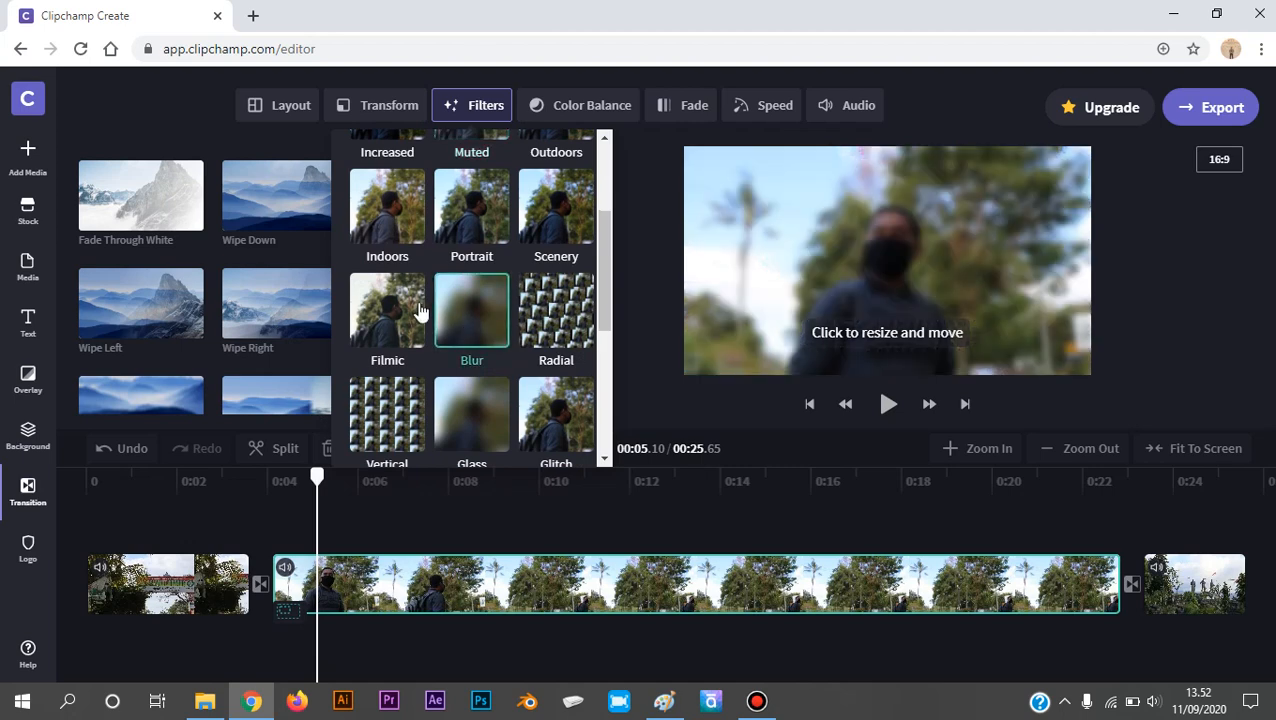
pyautogui.scroll(2, 387, 310)
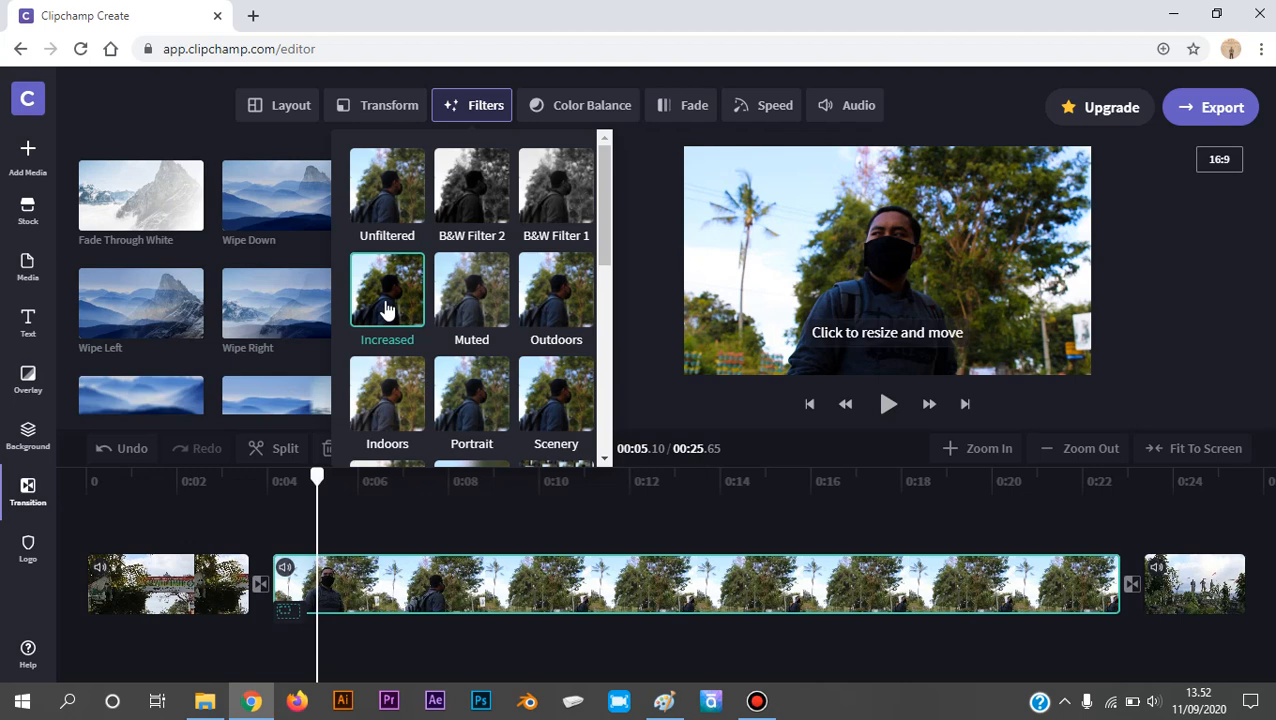
pyautogui.click(404, 206)
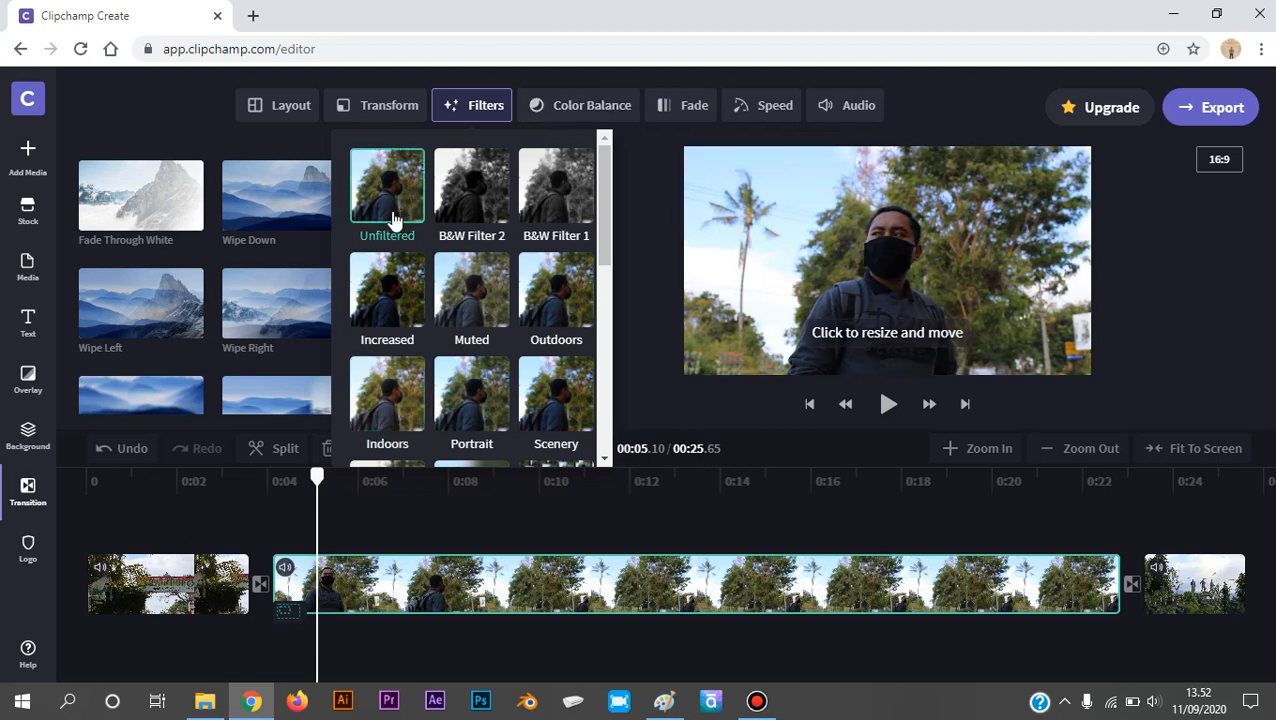
# Raise the second clip's saturation to about four fifths of the range with Color Balance, leaving the temperature neutral.
pyautogui.click(590, 108)
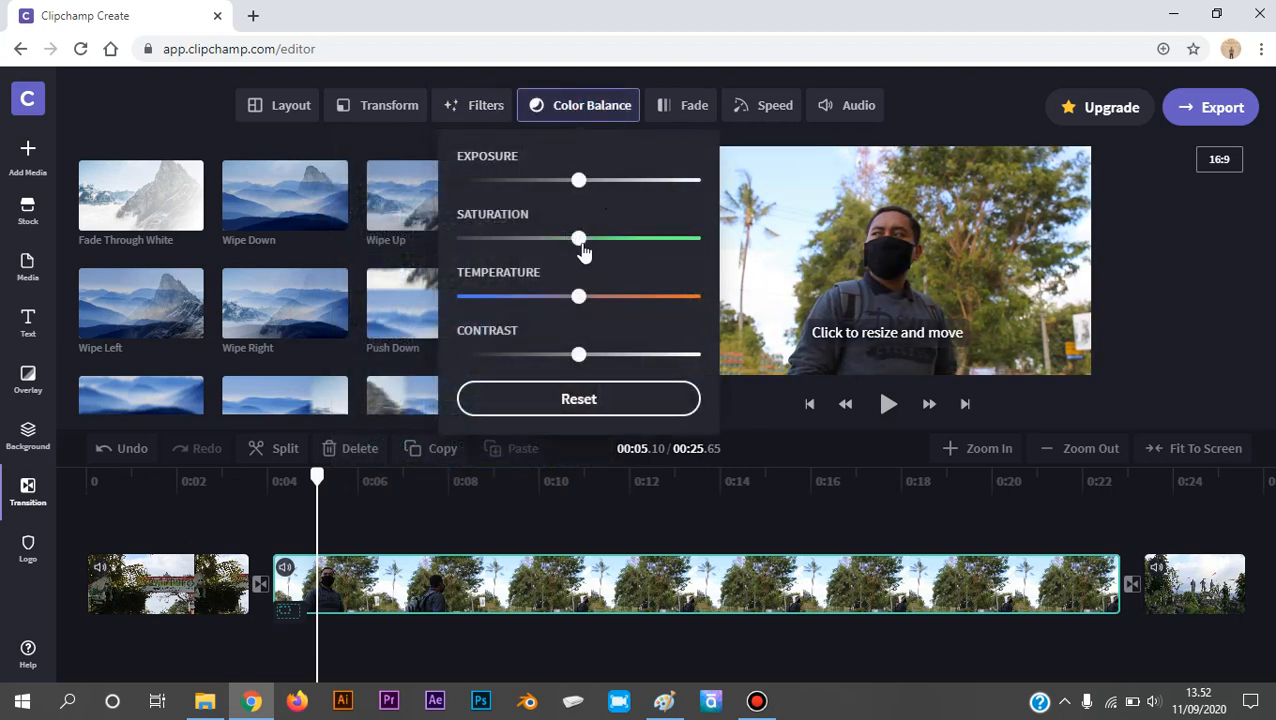
pyautogui.moveTo(638, 256); pyautogui.dragTo(648, 246)
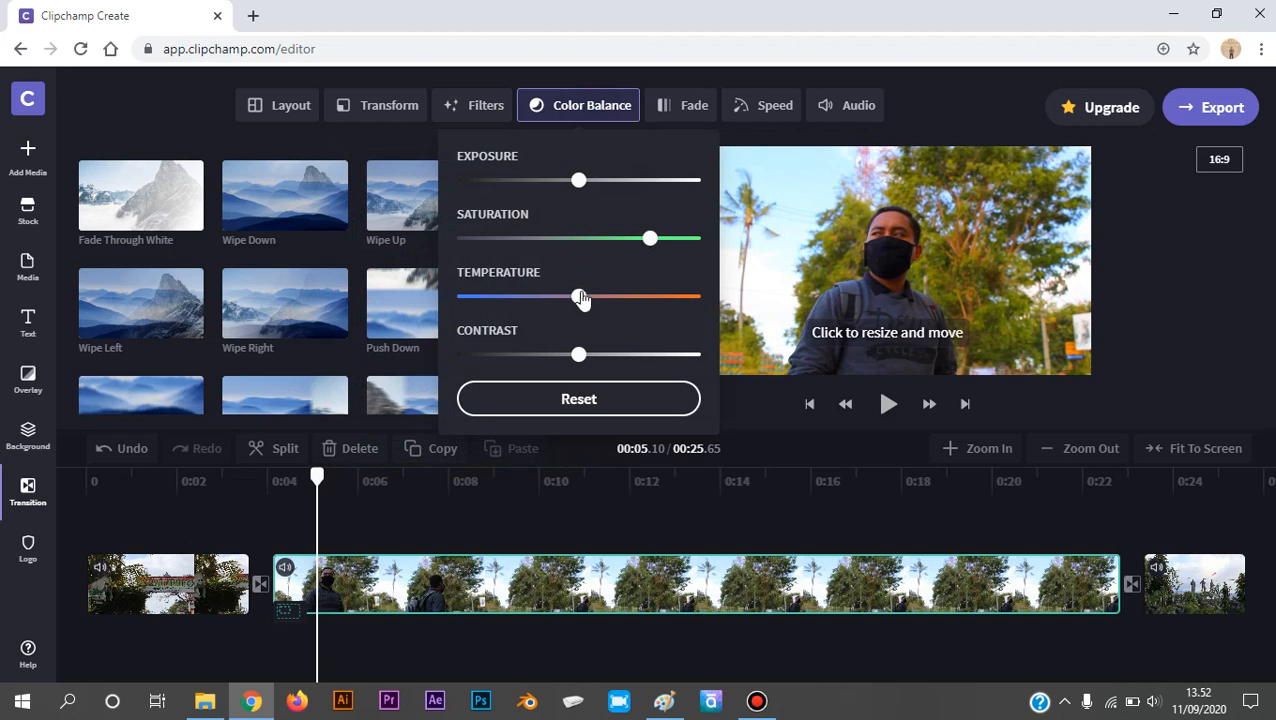
pyautogui.click(170, 124)
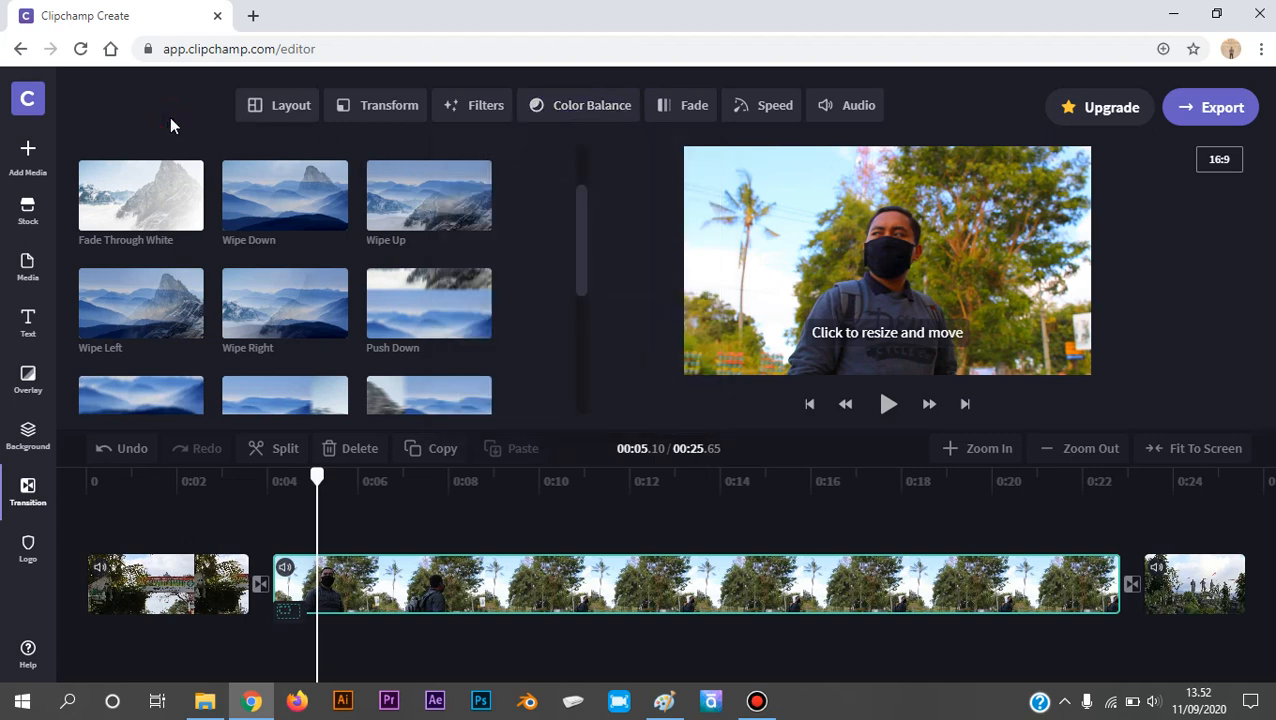